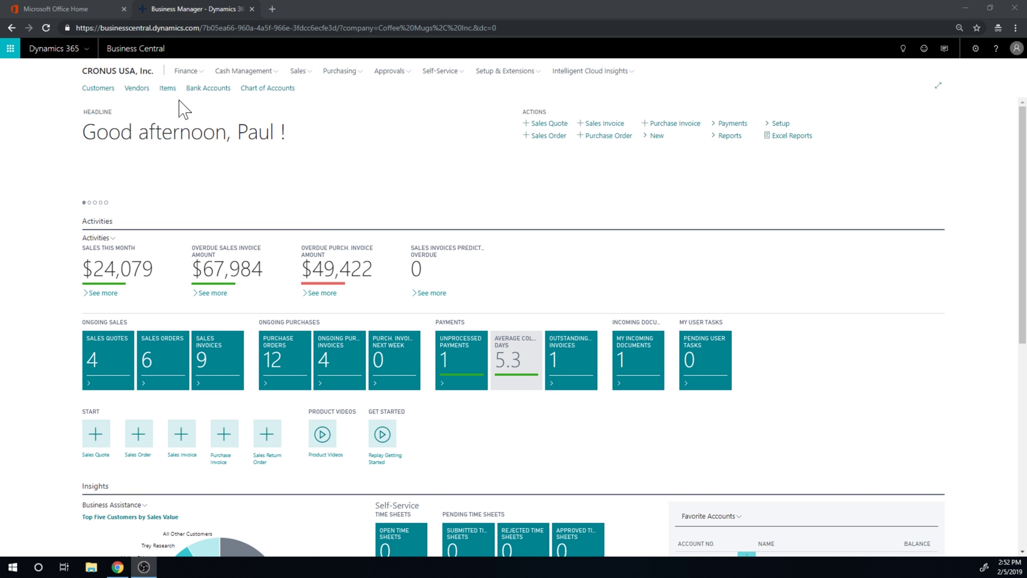
Open the Items list from the Role Center navigation bar
left_click(168, 88)
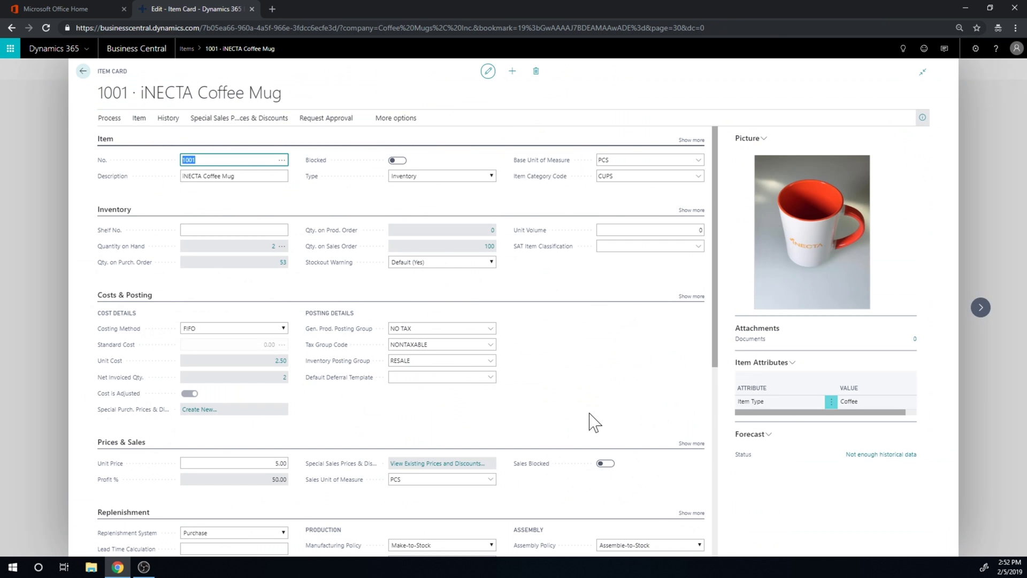
Open Item Ledger Entries for 1001 iNECTA Coffee Mug via Navigate > History > Entries
left_click(140, 120)
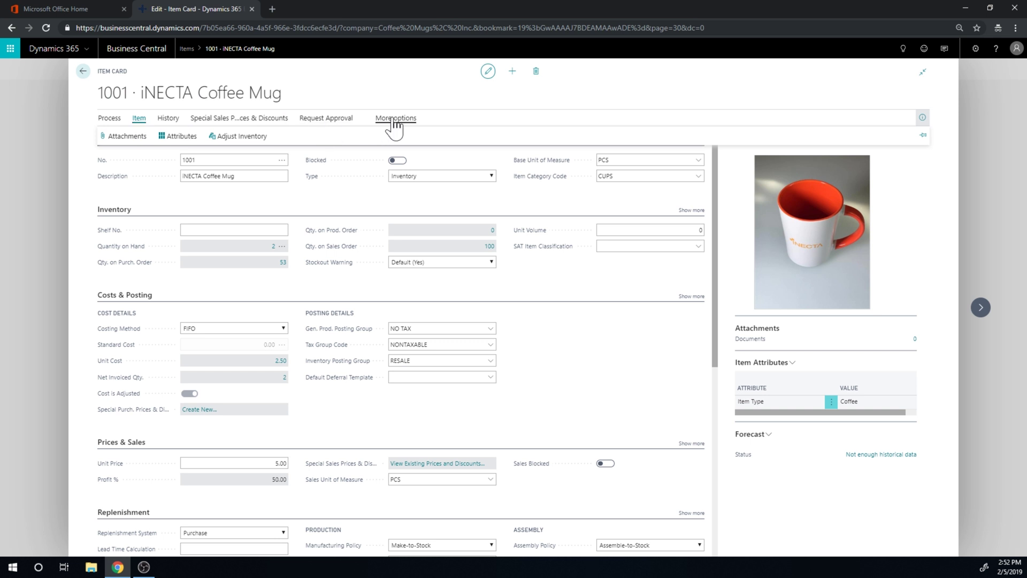
left_click(431, 122)
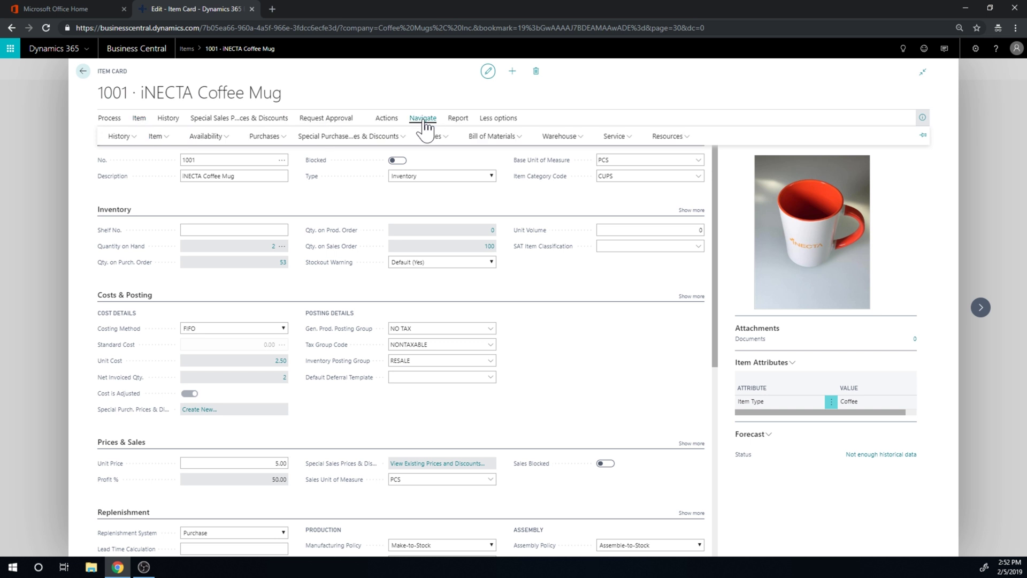
left_click(167, 138)
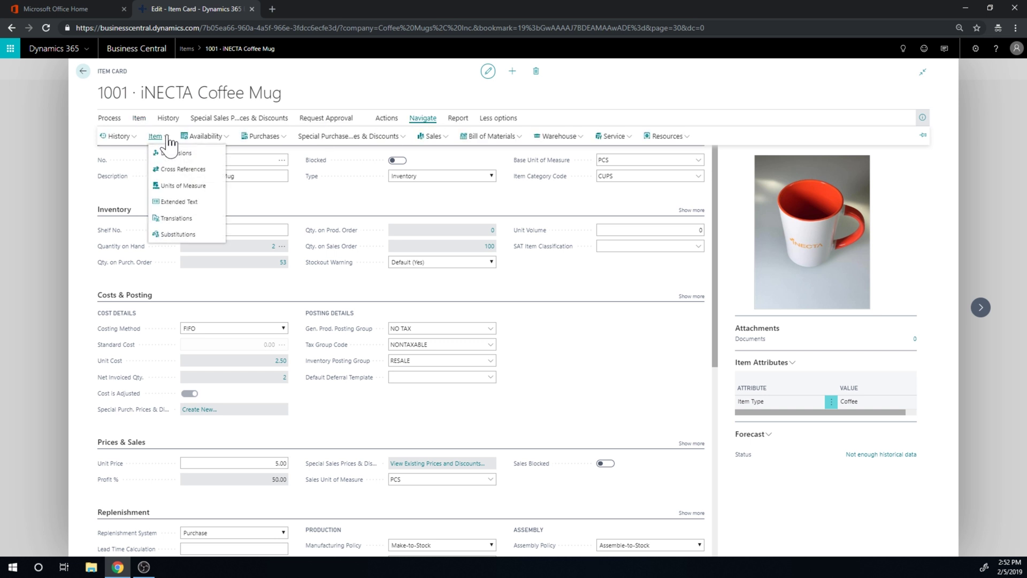
left_click(123, 138)
mouse_move(167, 166)
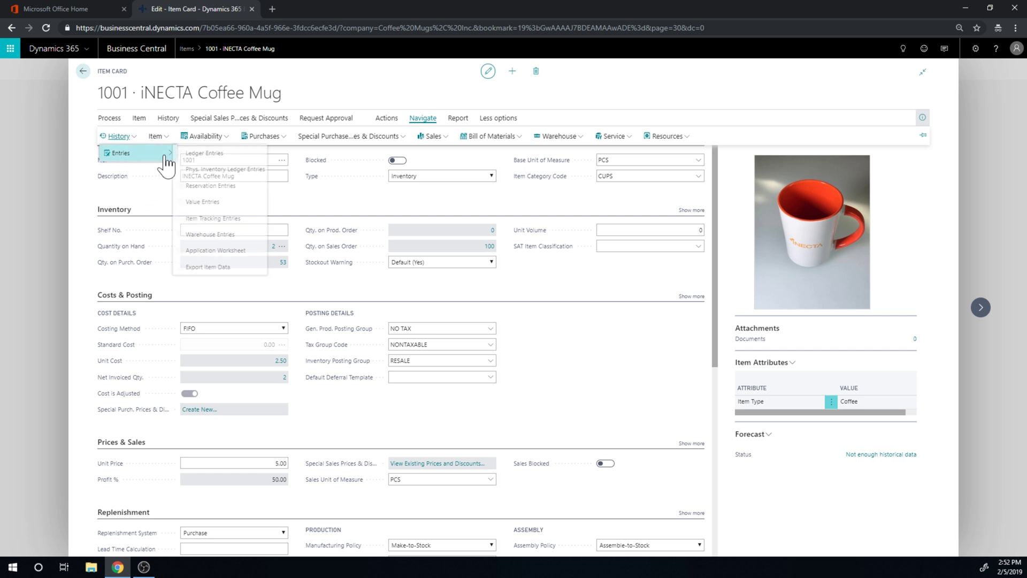
left_click(211, 153)
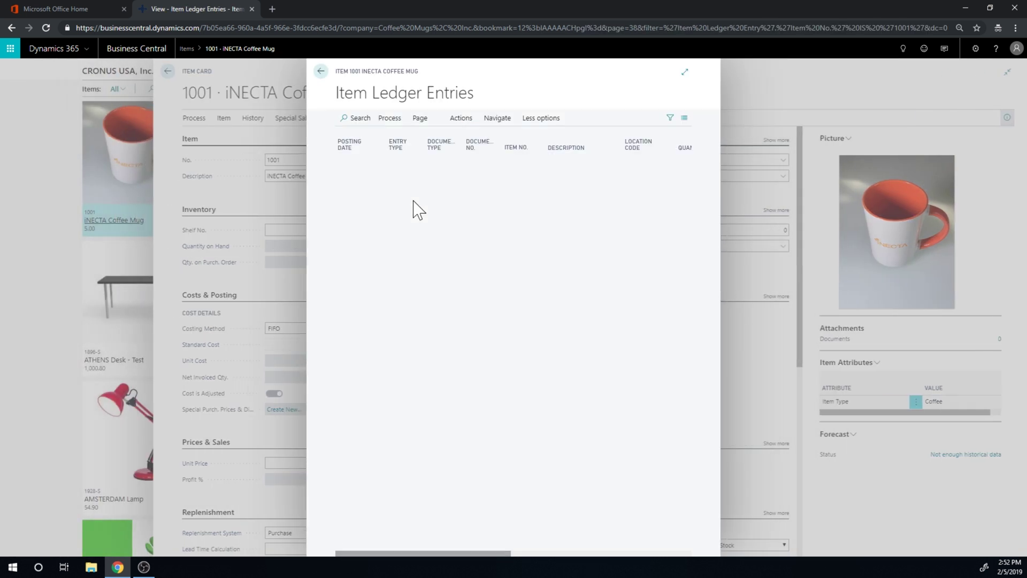
Expand the coffee mug's Item Ledger Entries to full screen, showing all 16 entries
left_click(685, 73)
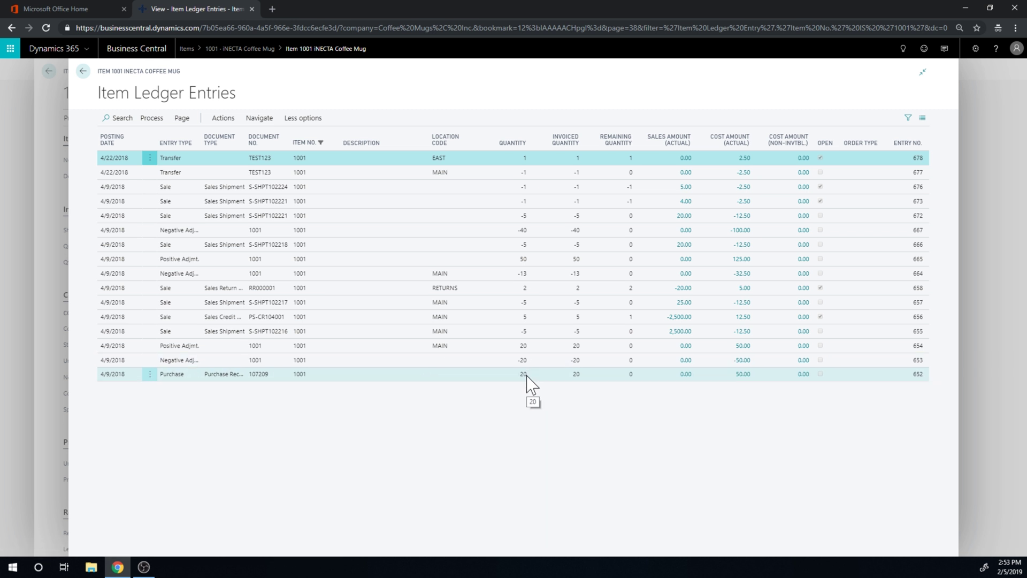
left_click(742, 375)
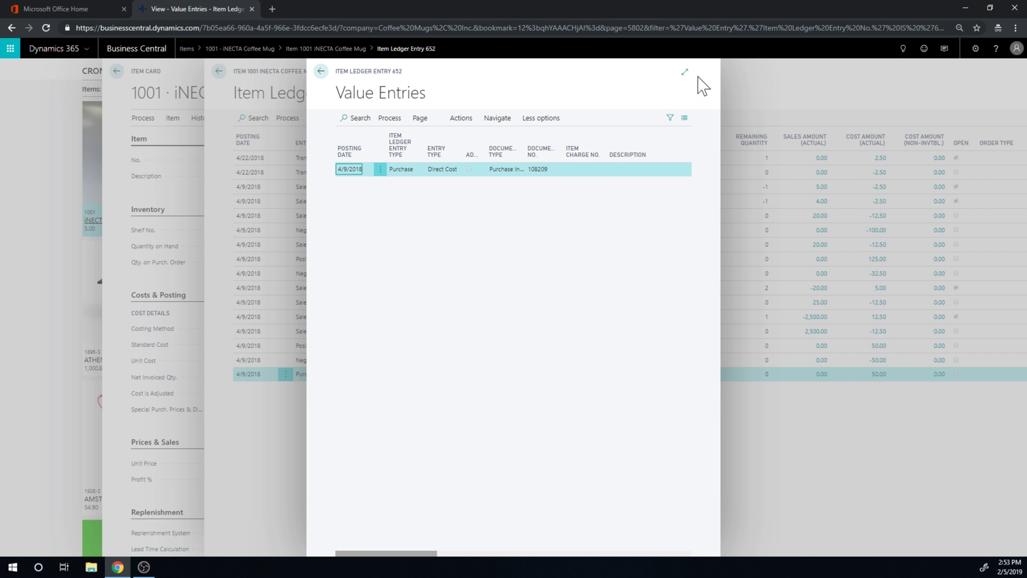
left_click(685, 73)
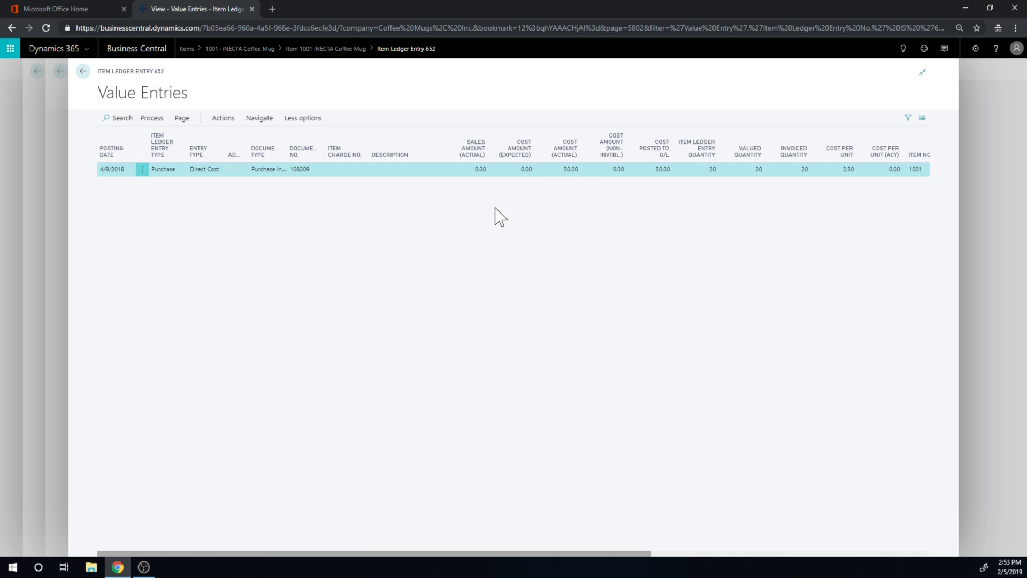
left_click(83, 71)
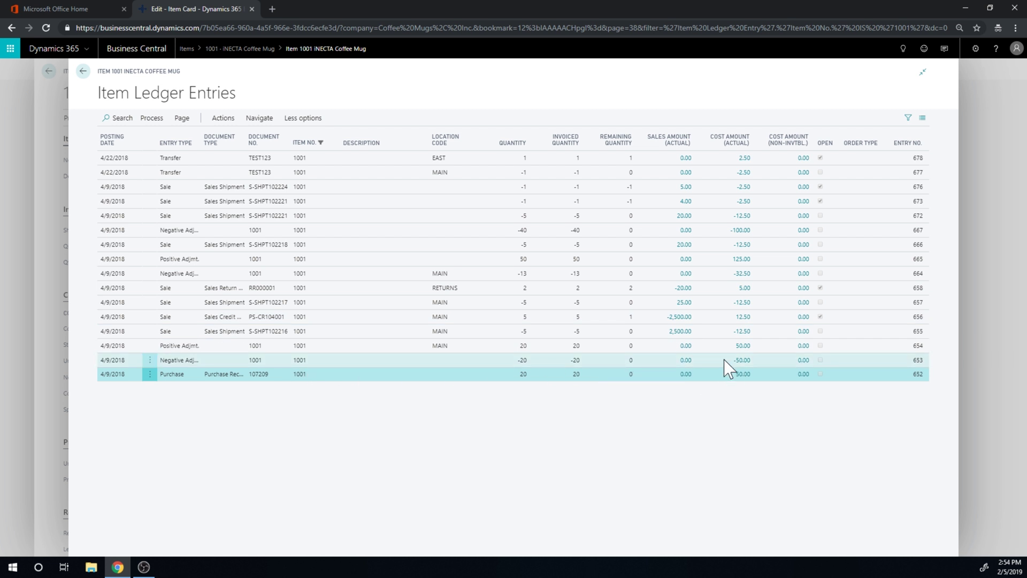
Return to Items, find Purchase Orders via Tell Me, and start a new purchase order
left_click(84, 71)
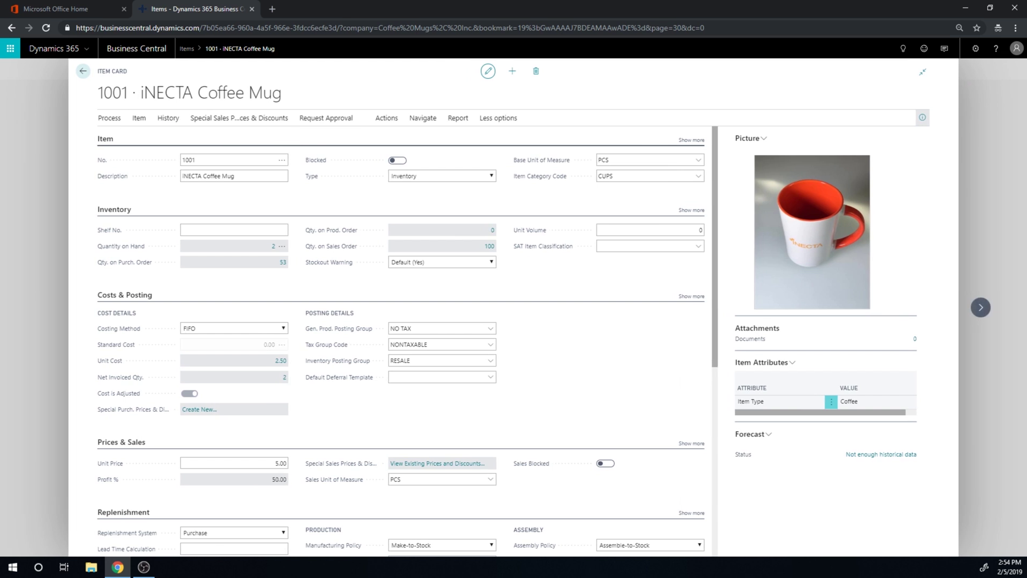
left_click(83, 71)
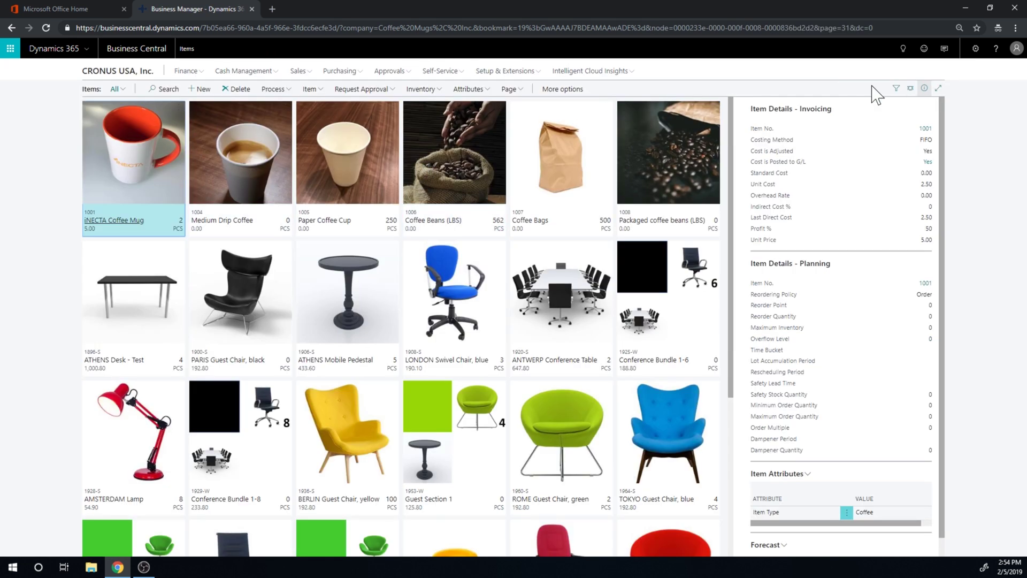
left_click(904, 48)
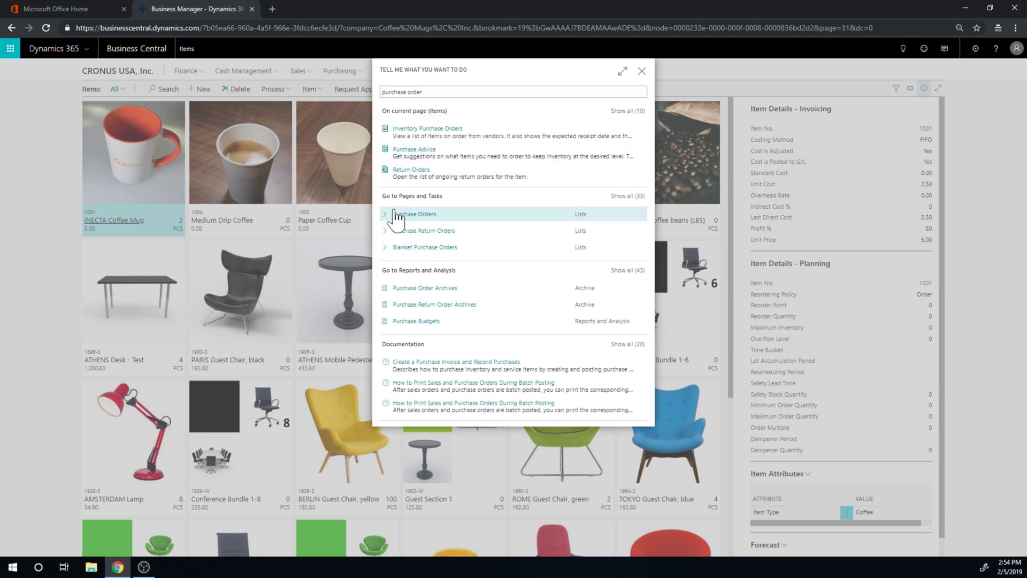
left_click(396, 214)
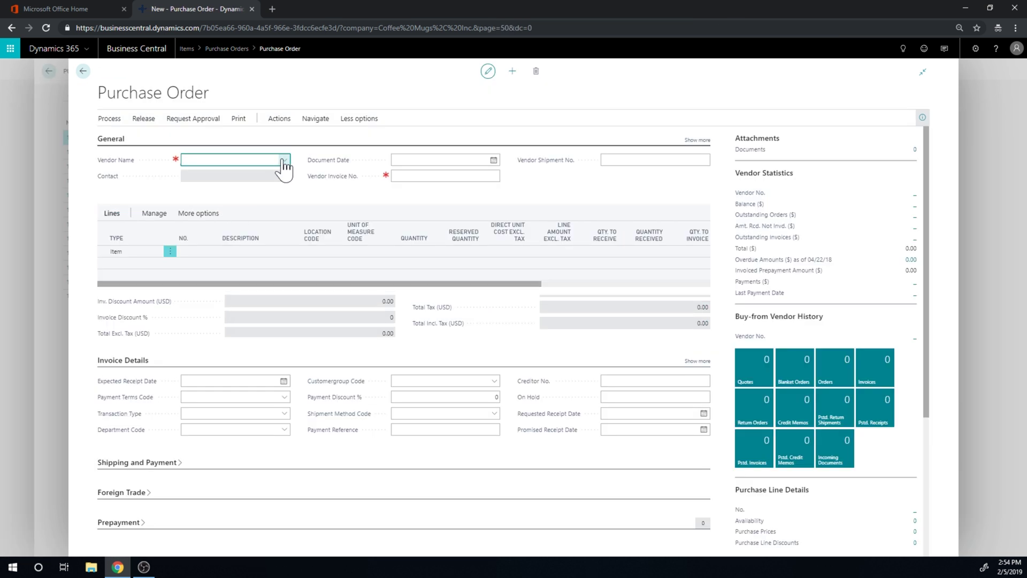
left_click(283, 161)
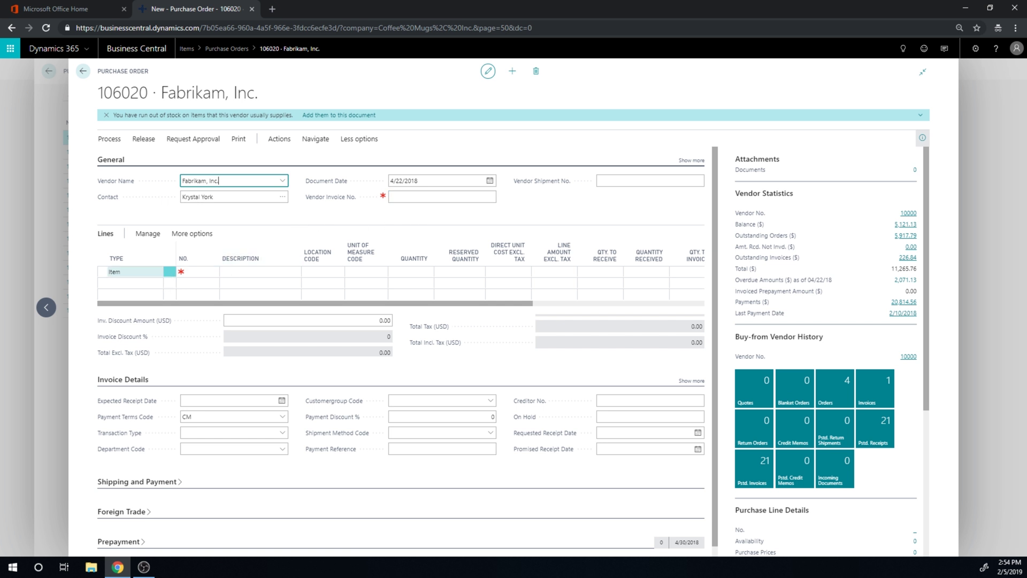
Begin the first line of Fabrikam, Inc. order 106020 by bringing up its Type choices
left_click(167, 271)
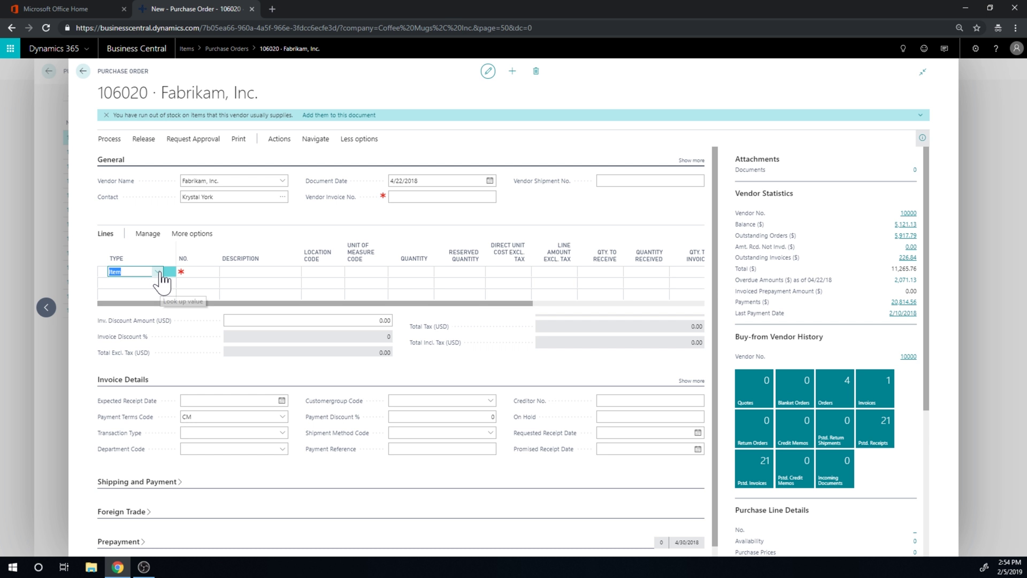
left_click(157, 272)
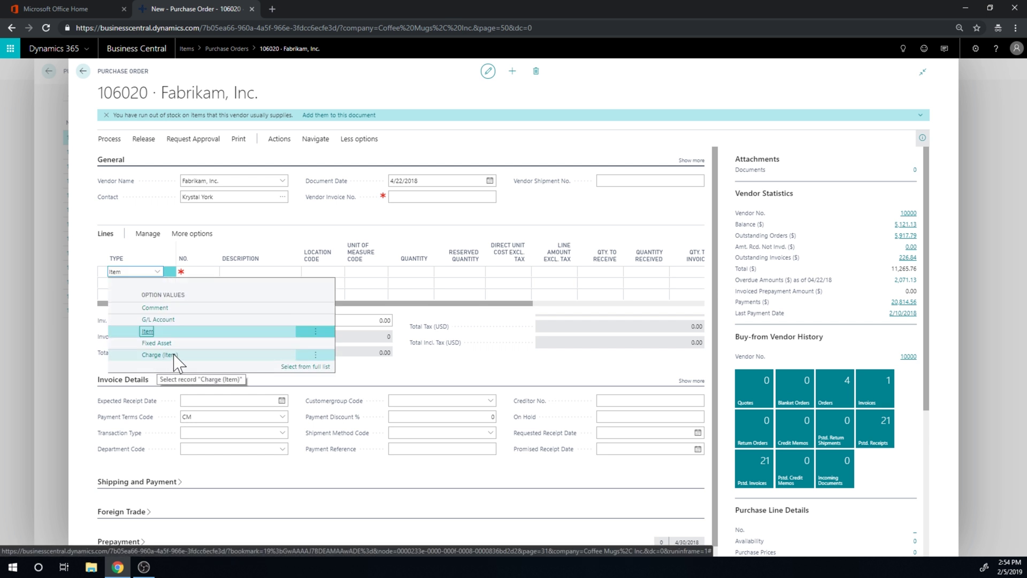
Make the first order line a Charge (Item) line for P-FREIGHT
left_click(155, 354)
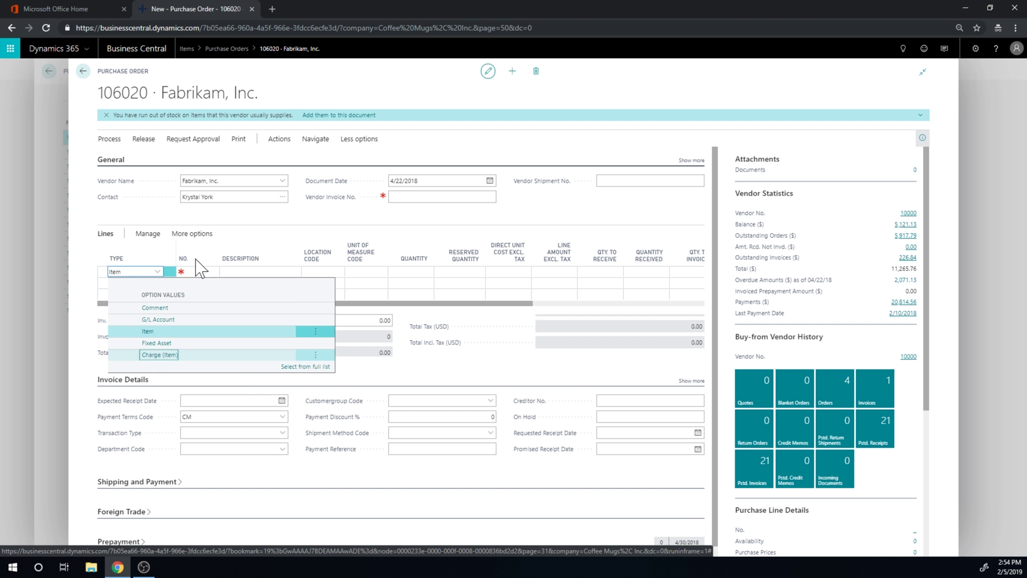
left_click(213, 272)
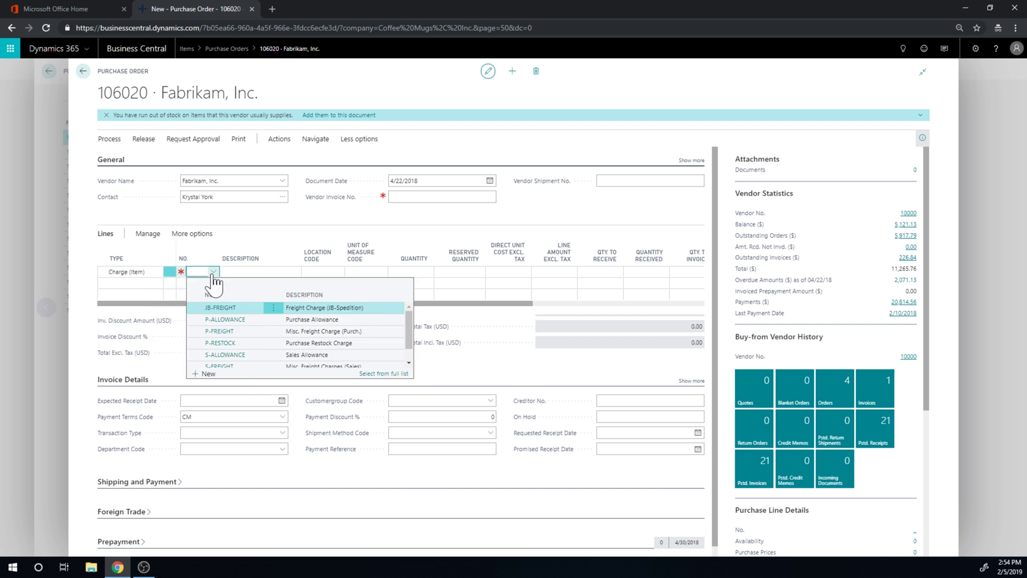
left_click(242, 331)
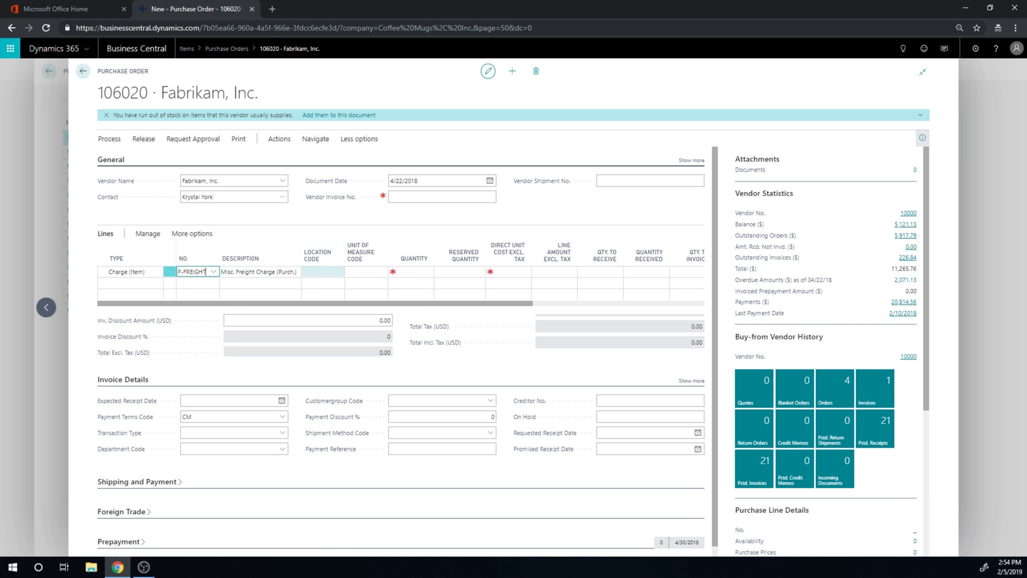
key("Tab")
key("Tab")
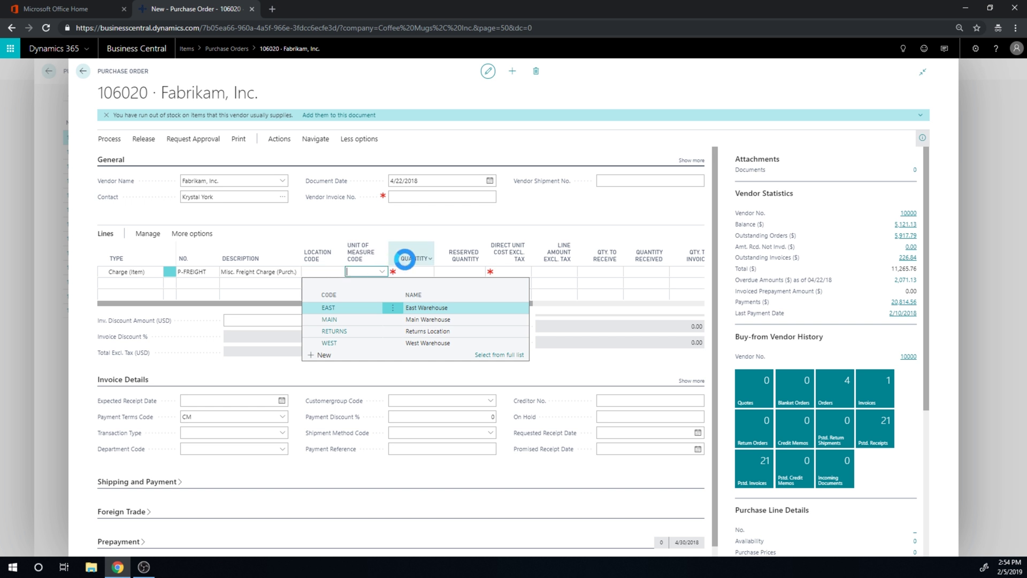
left_click(405, 258)
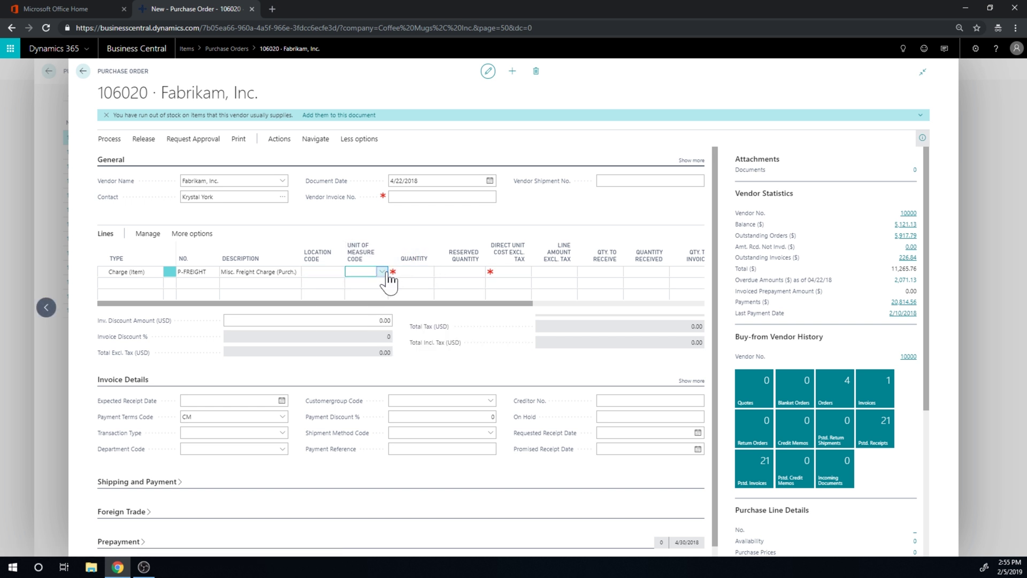
Set the P-FREIGHT line to 1 PCS at a direct unit cost of 300.00
left_click(384, 272)
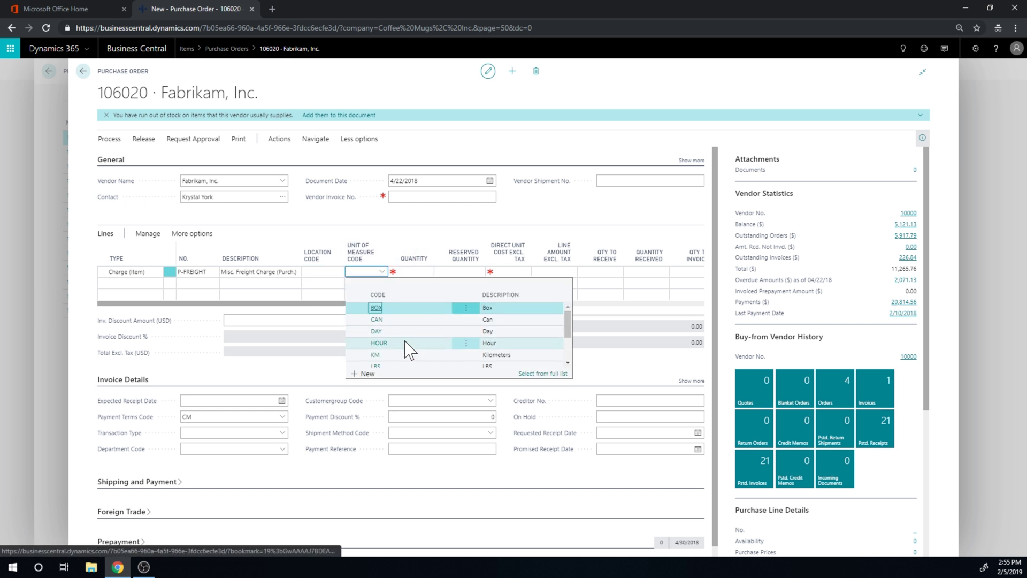
scroll(405, 341, "down", 1)
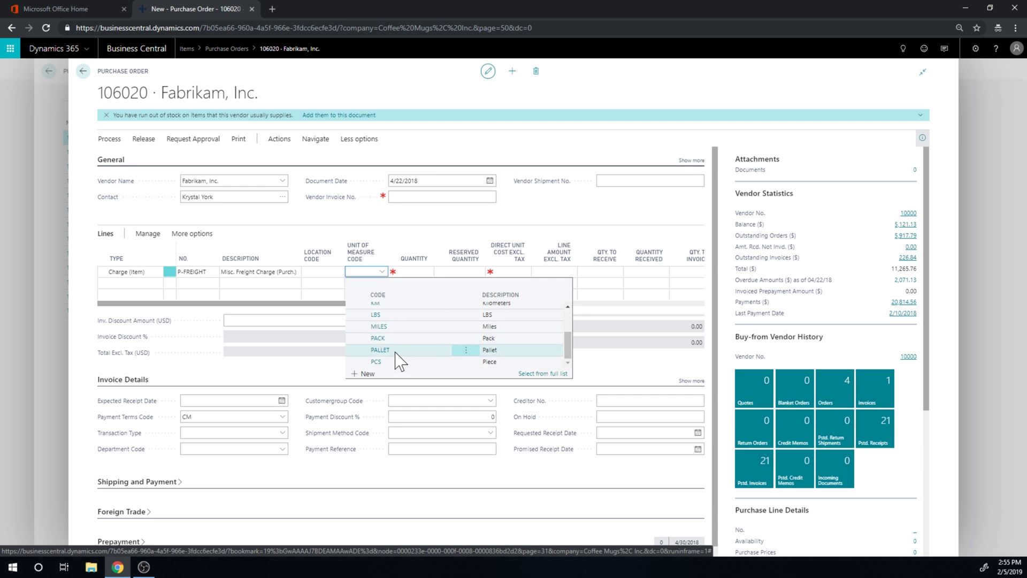
left_click(396, 362)
key("Tab")
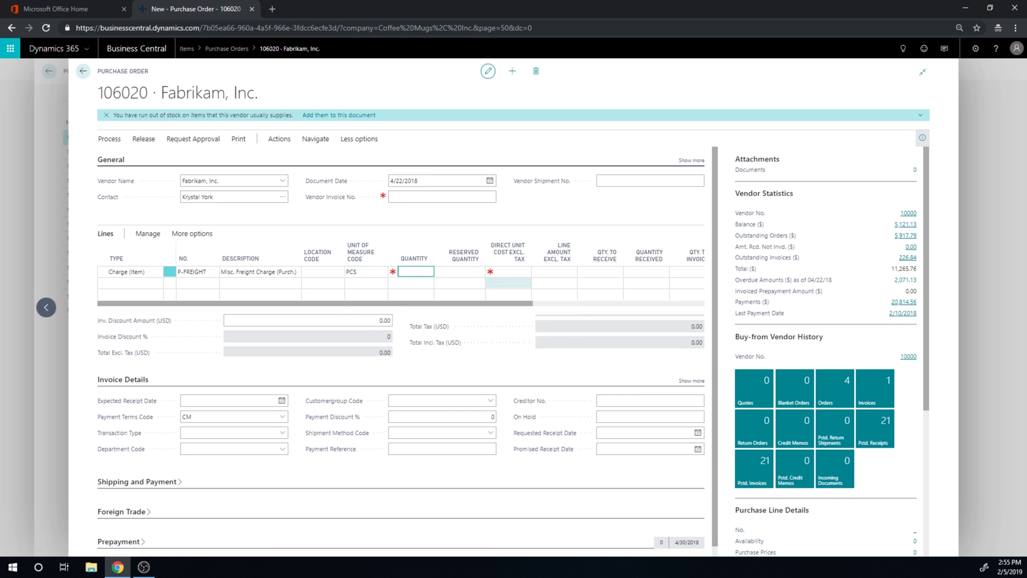
key("Tab")
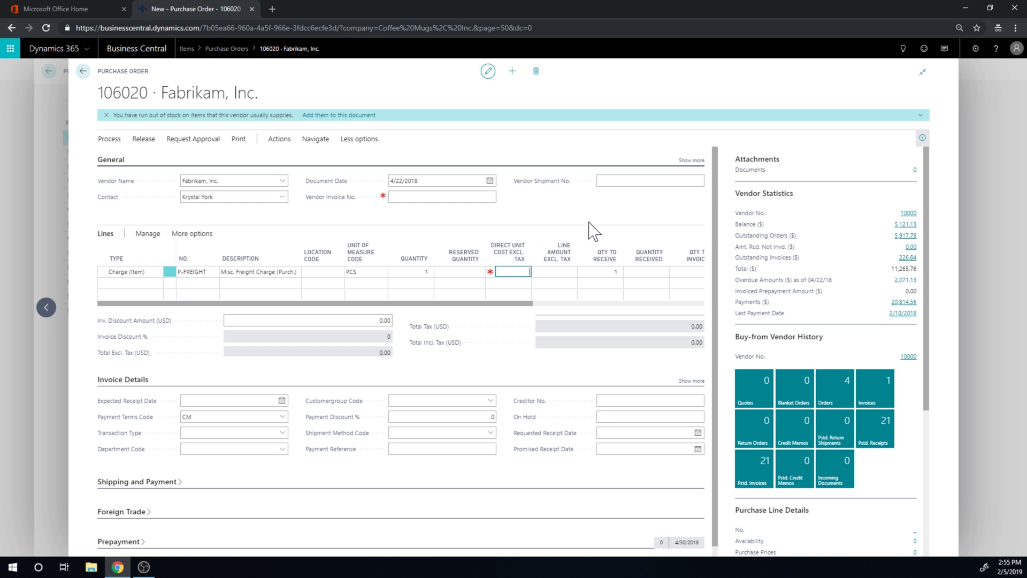
key("Tab")
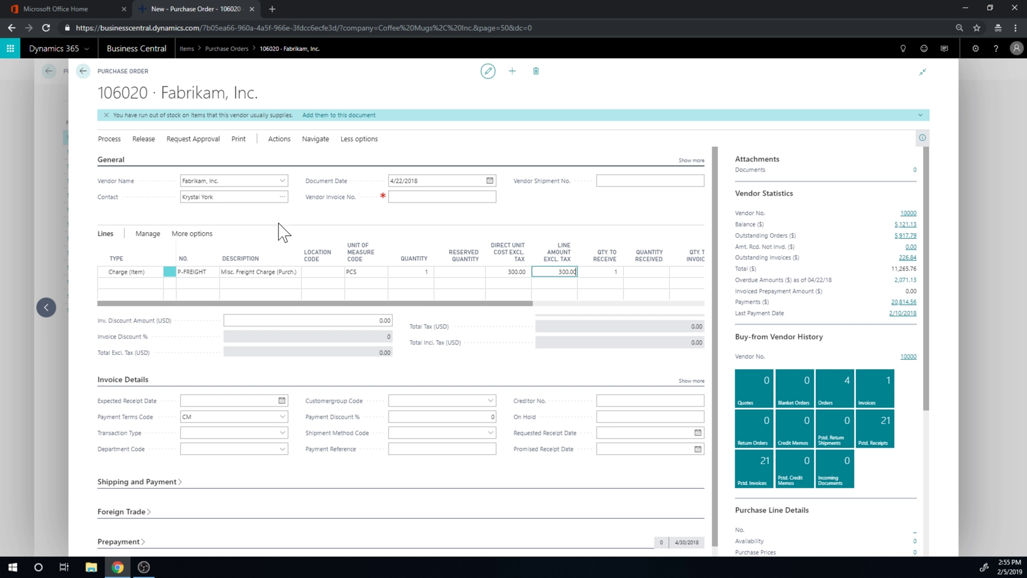
left_click(191, 234)
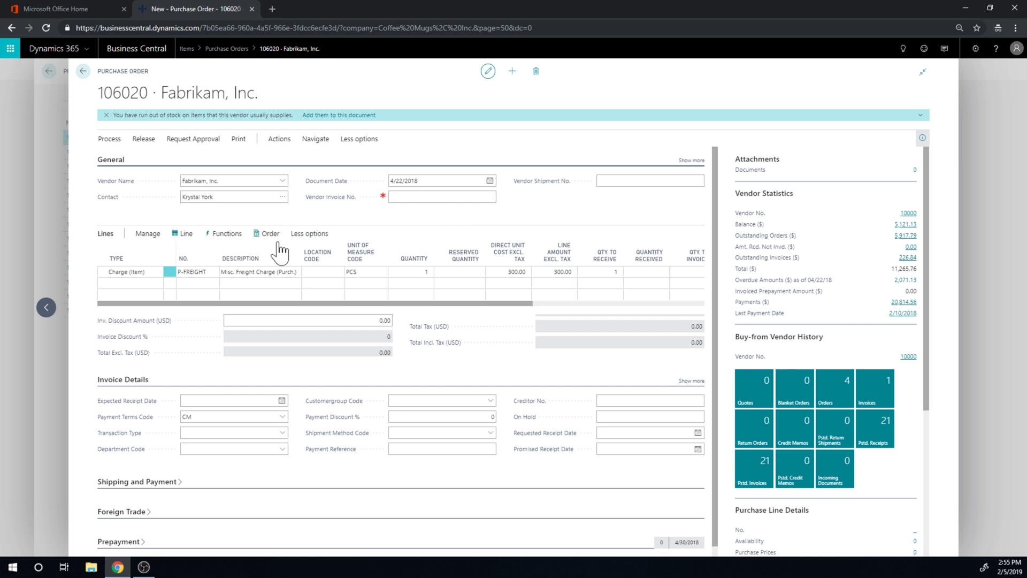
left_click(187, 236)
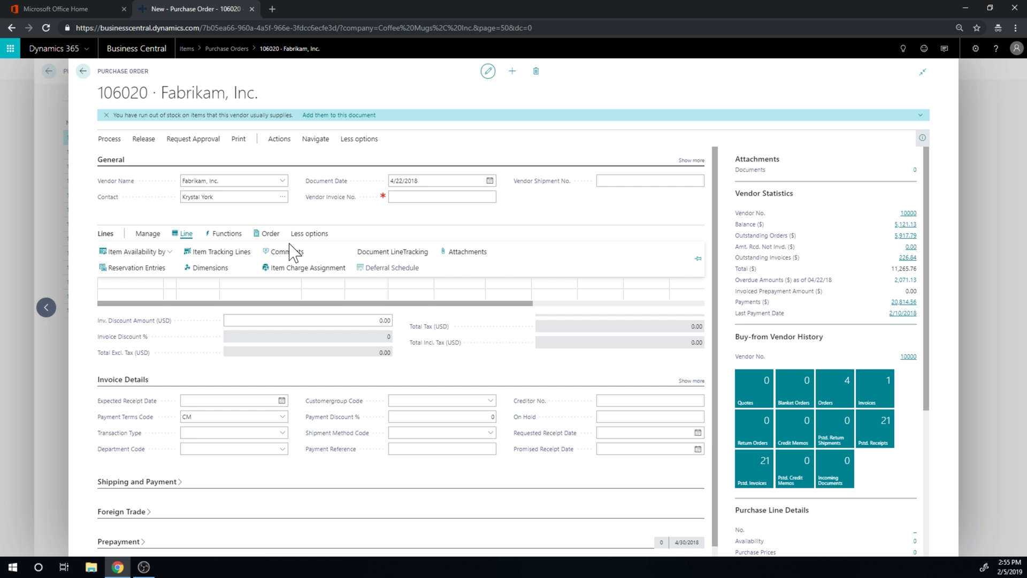
left_click(299, 269)
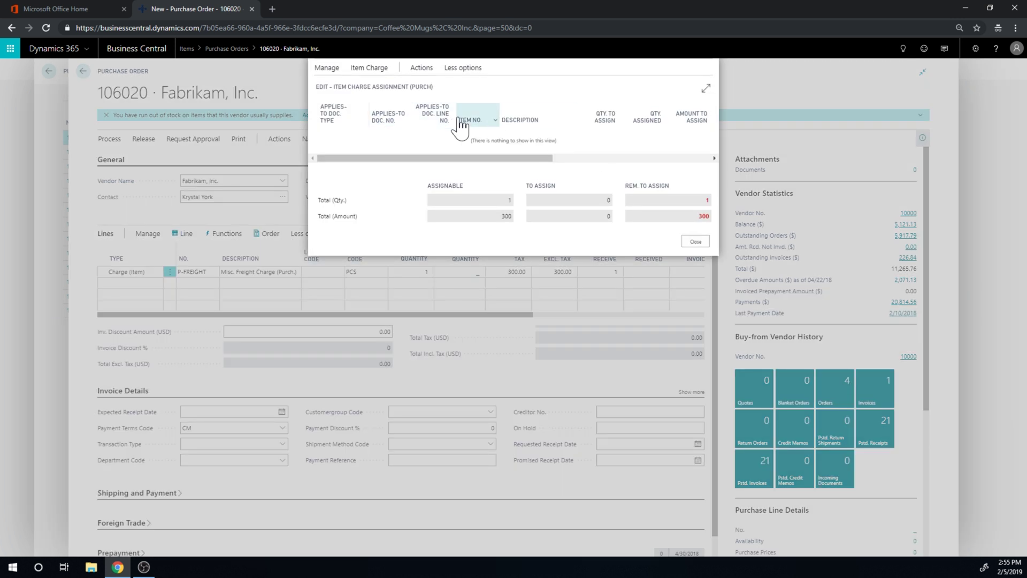
left_click(421, 69)
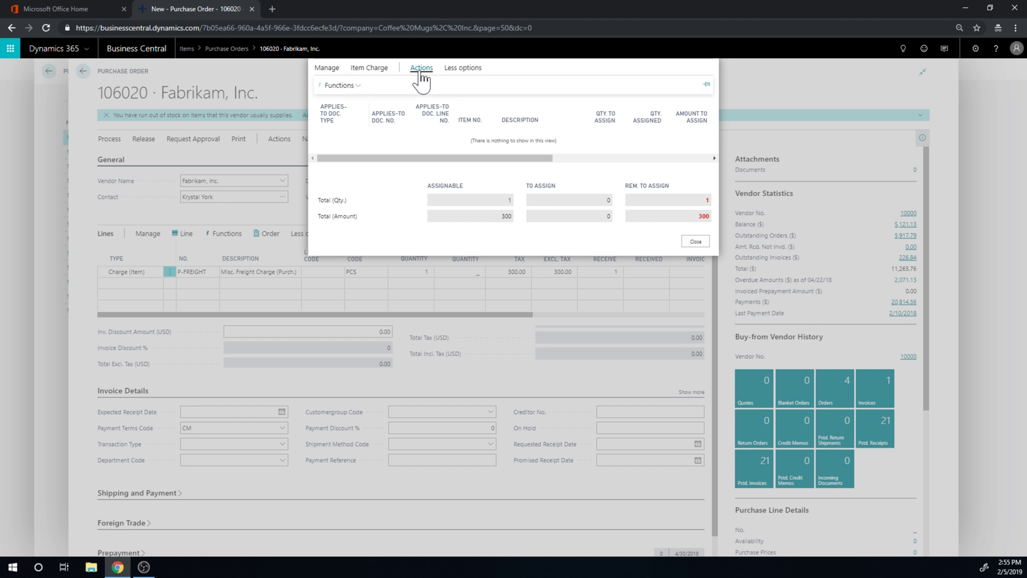
left_click(346, 88)
left_click(375, 69)
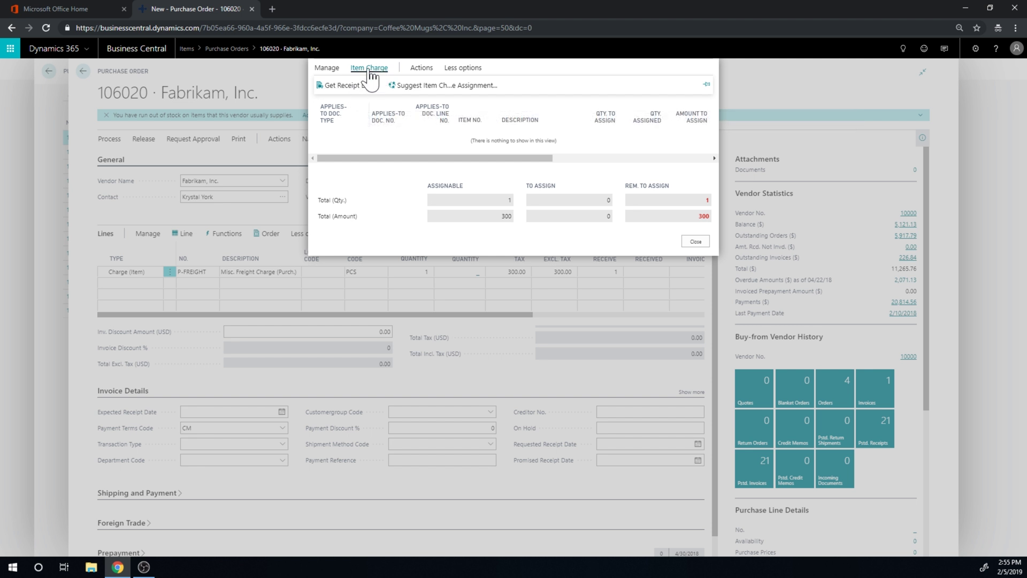
left_click(422, 69)
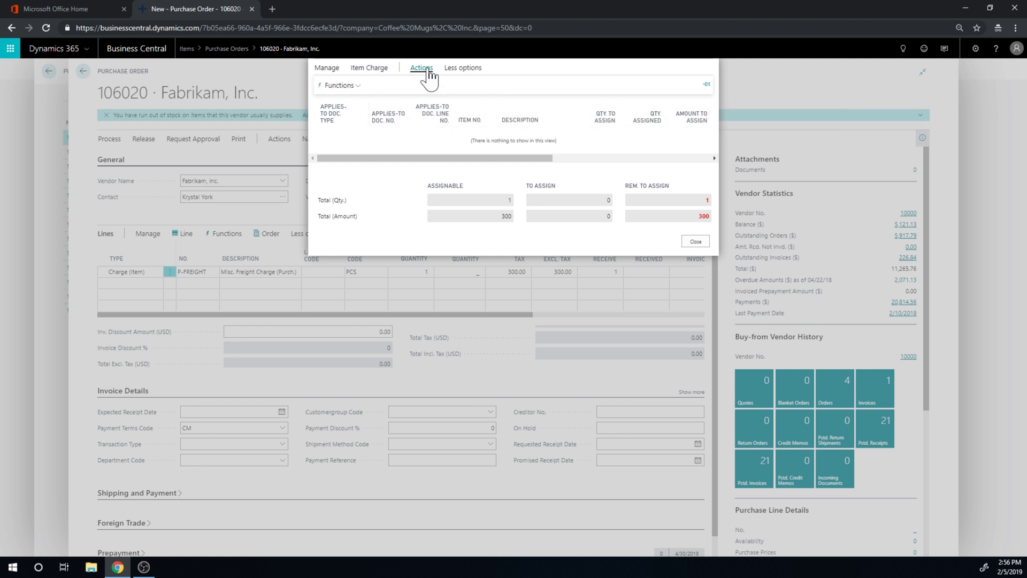
left_click(358, 87)
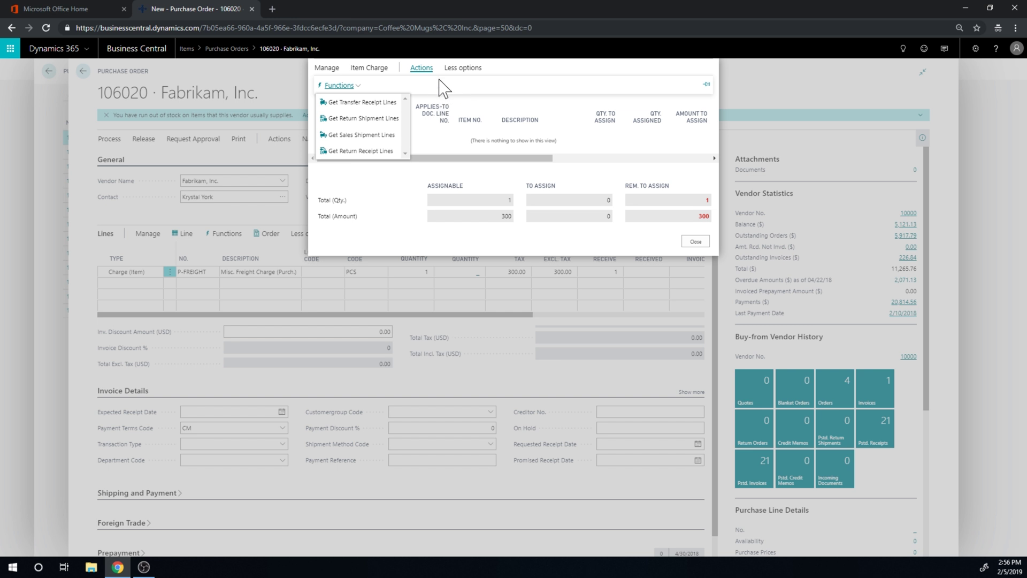
left_click(374, 69)
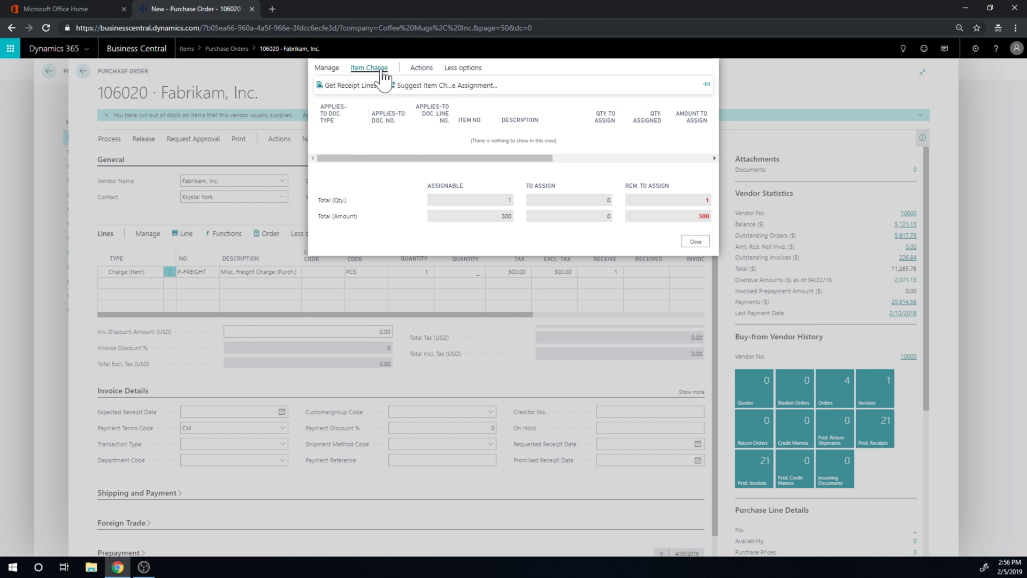
left_click(375, 70)
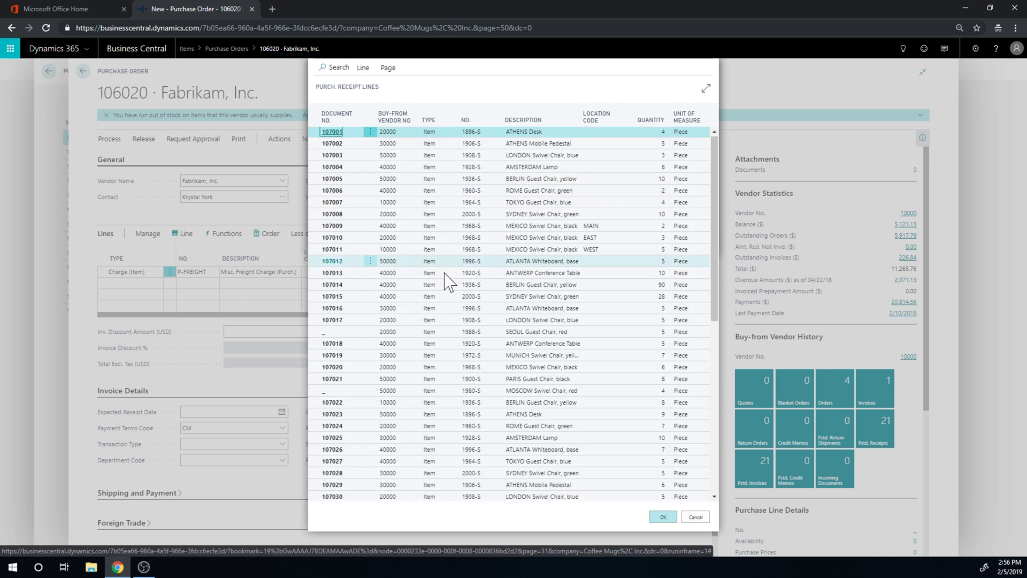
Filter the receipt lines by 'coffee' and add iNECTA Coffee Mug receipt 107209 to the assignment
scroll(450, 278, "down", 6)
scroll(444, 278, "down", 6)
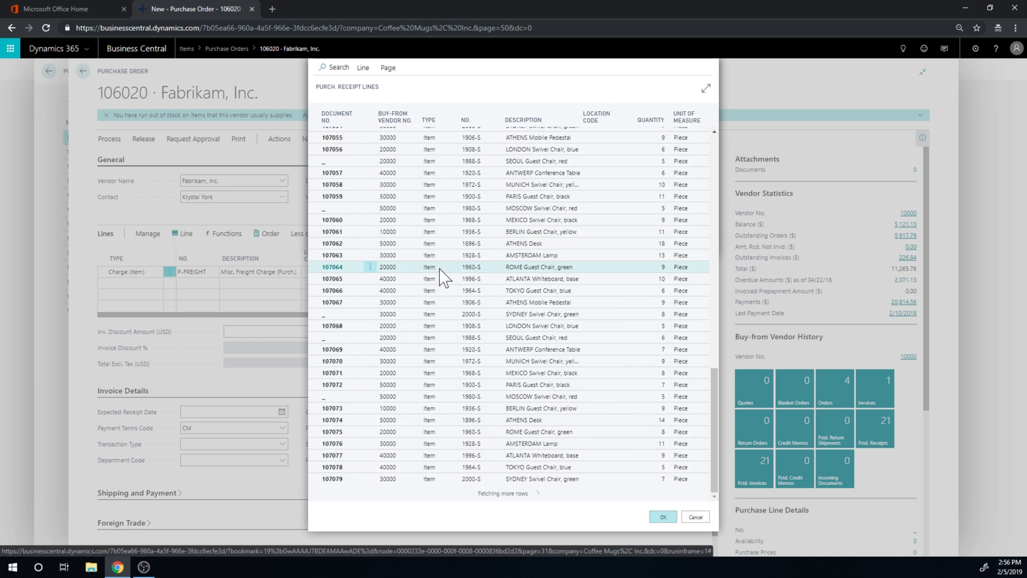
scroll(442, 276, "down", 8)
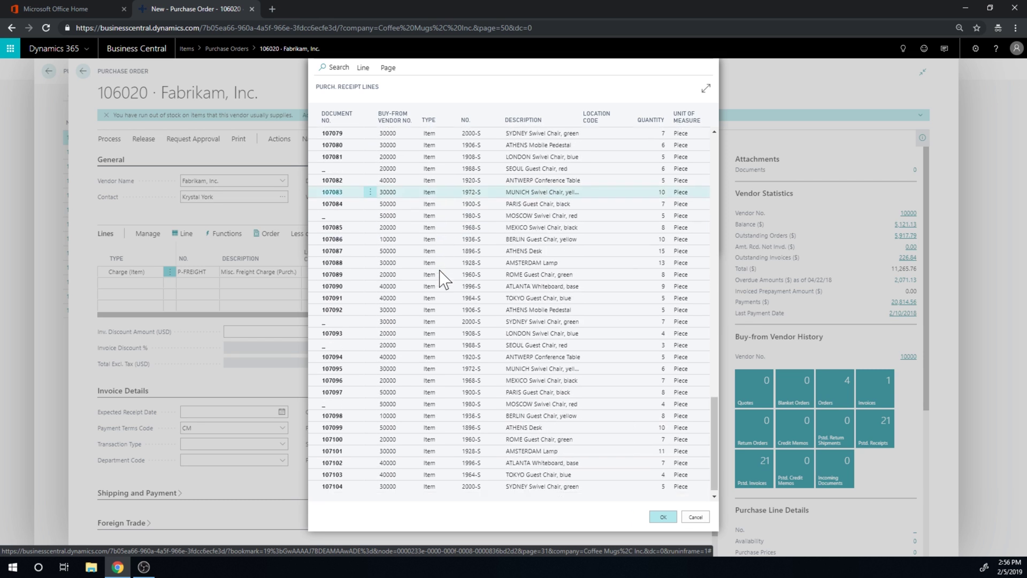
left_click(705, 89)
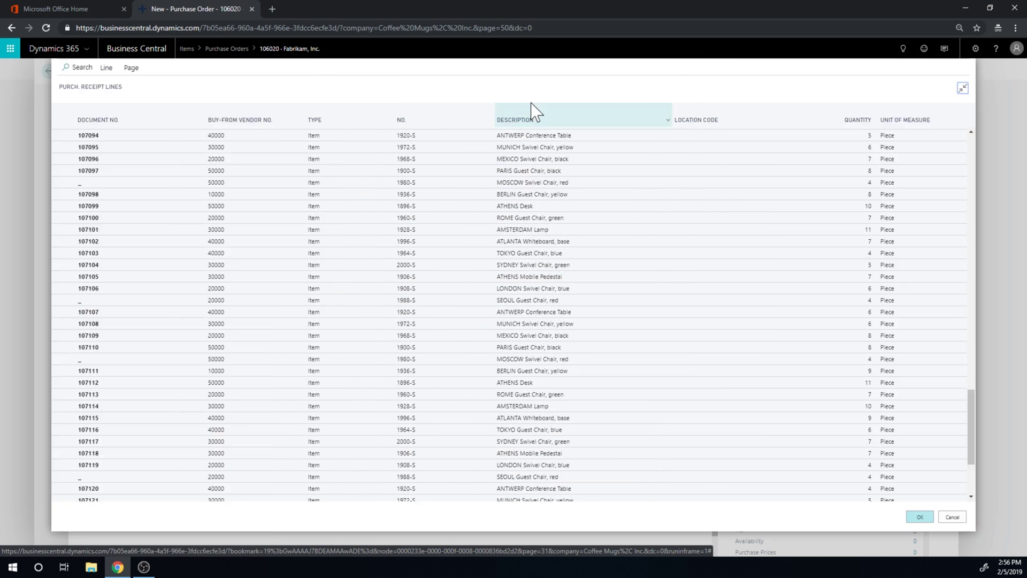
left_click(83, 68)
left_click(360, 147)
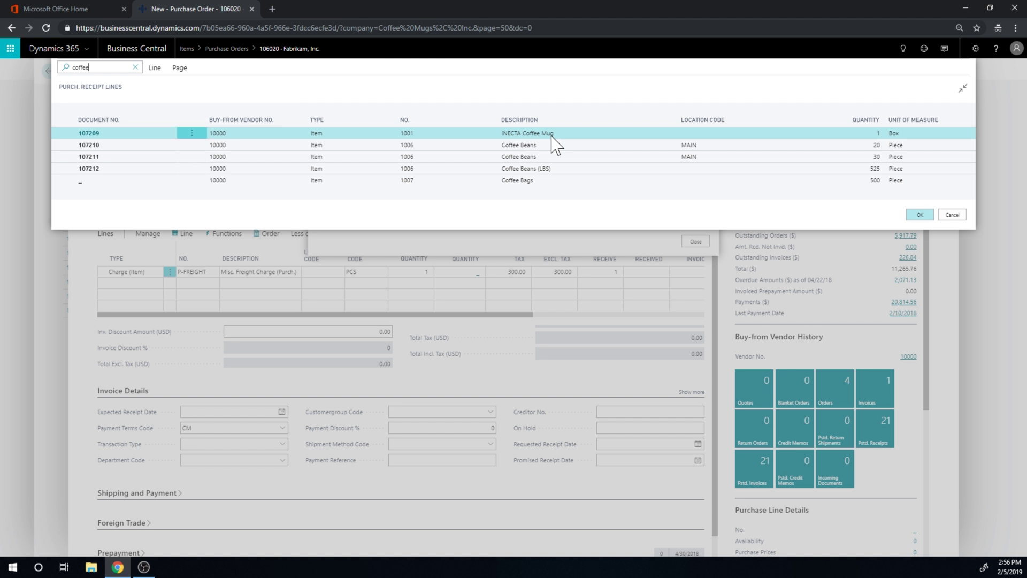
left_click(919, 214)
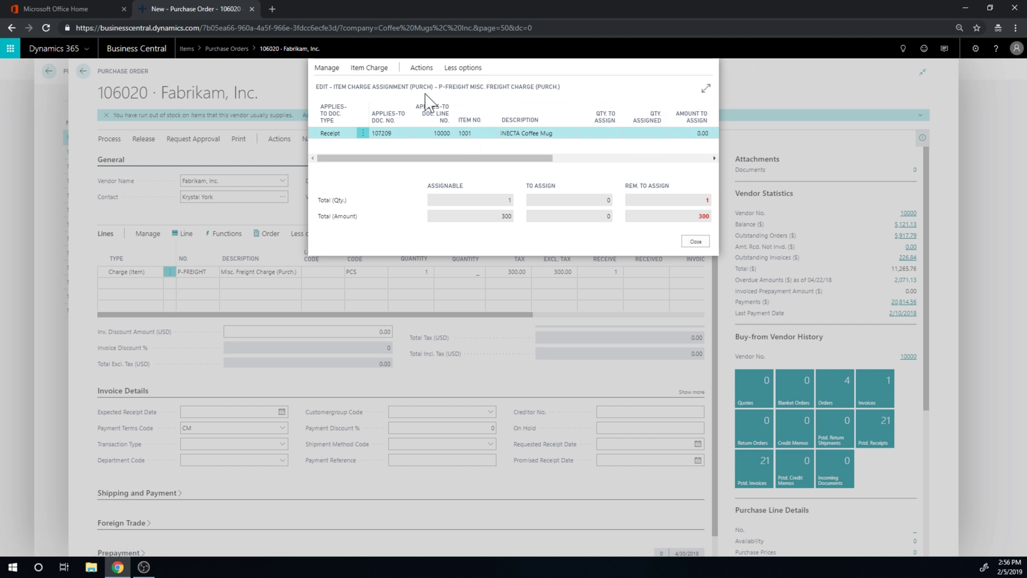
Assign the full 300.00 freight to receipt 107209 with Suggest Item Charge Assignment
left_click(422, 67)
left_click(340, 86)
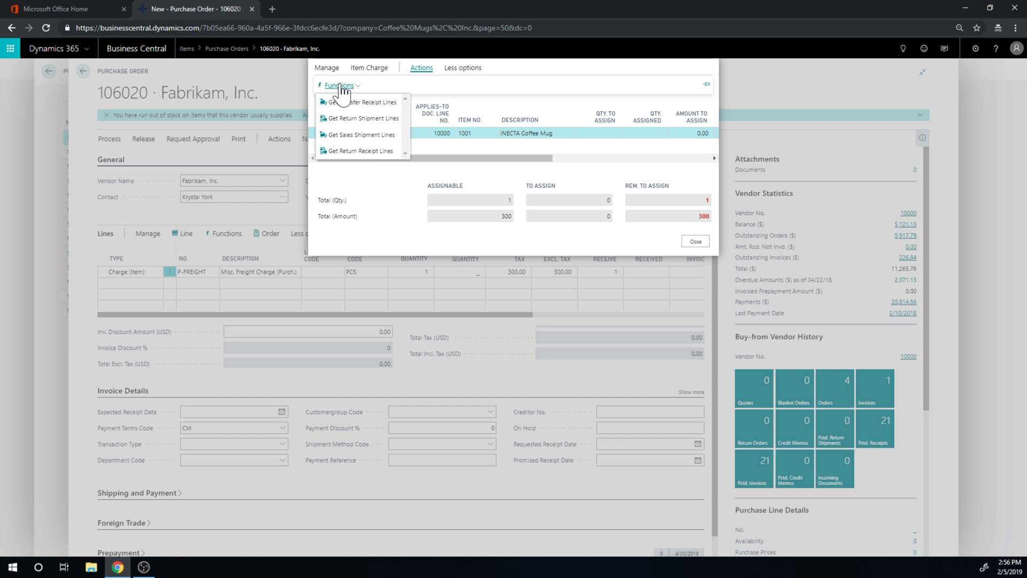
left_click(461, 68)
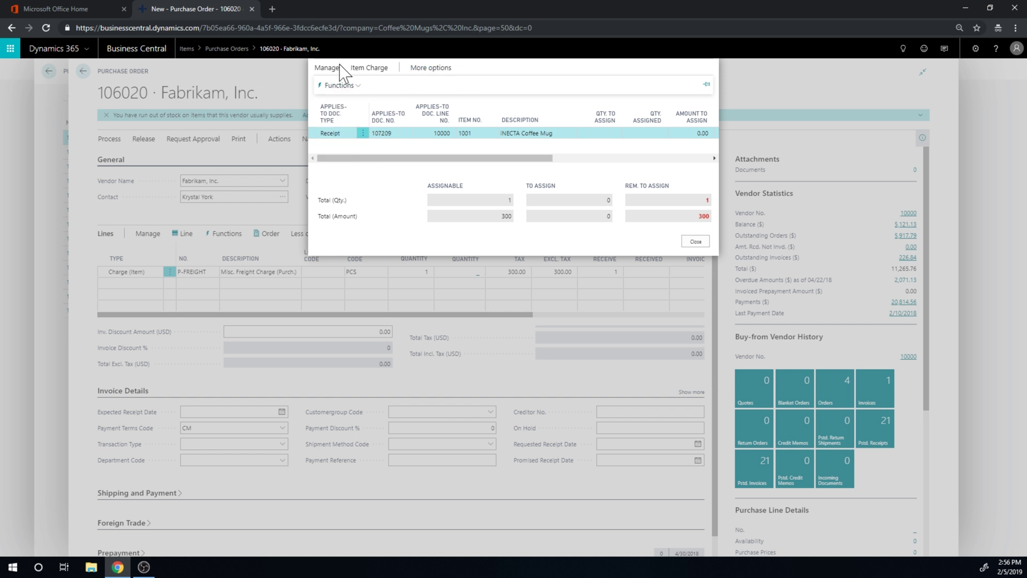
left_click(373, 69)
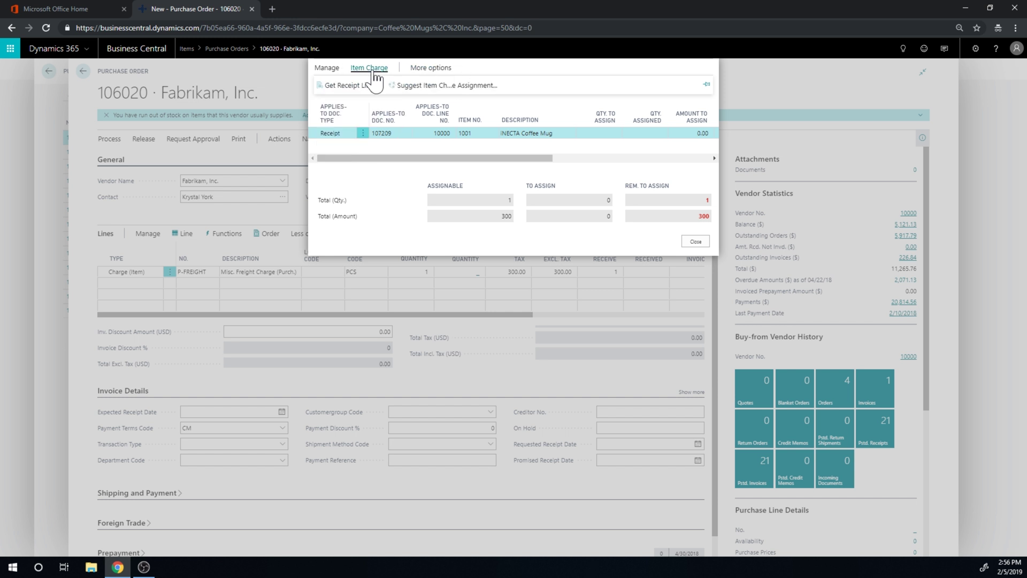
left_click(453, 87)
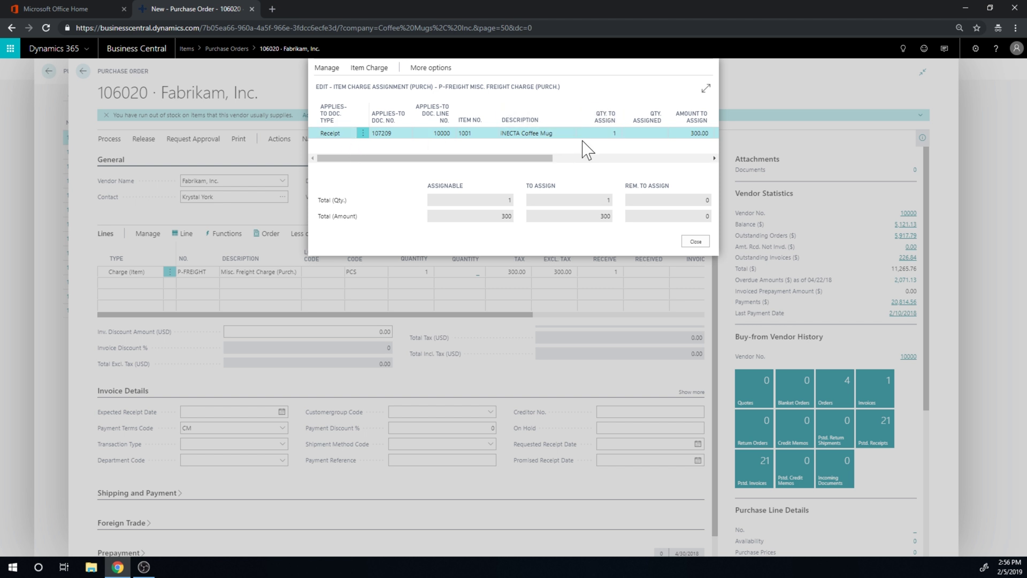
left_click(609, 133)
key("Escape")
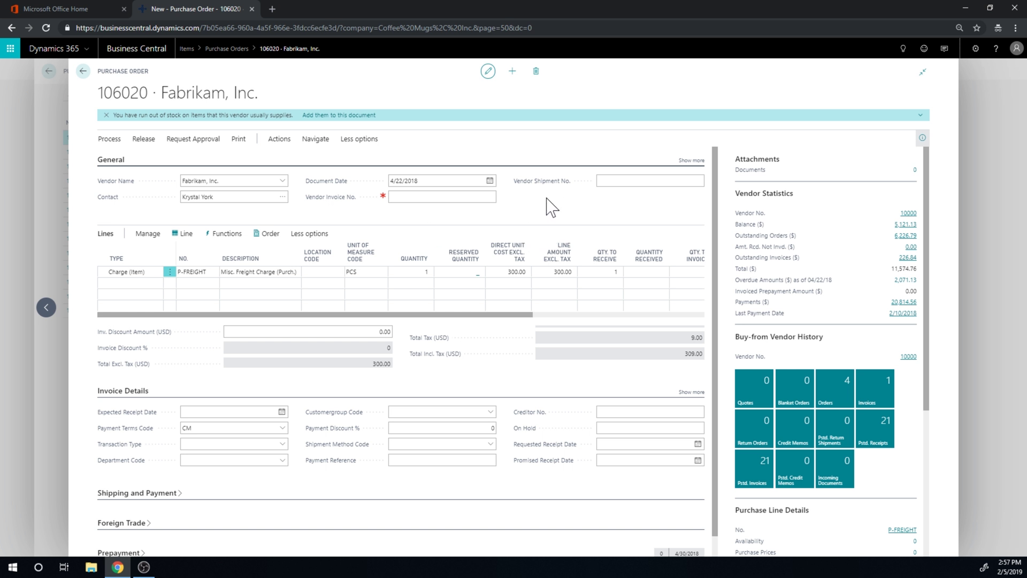
Enter the vendor invoice number and post order 106020 as Receive and Invoice
left_click(441, 197)
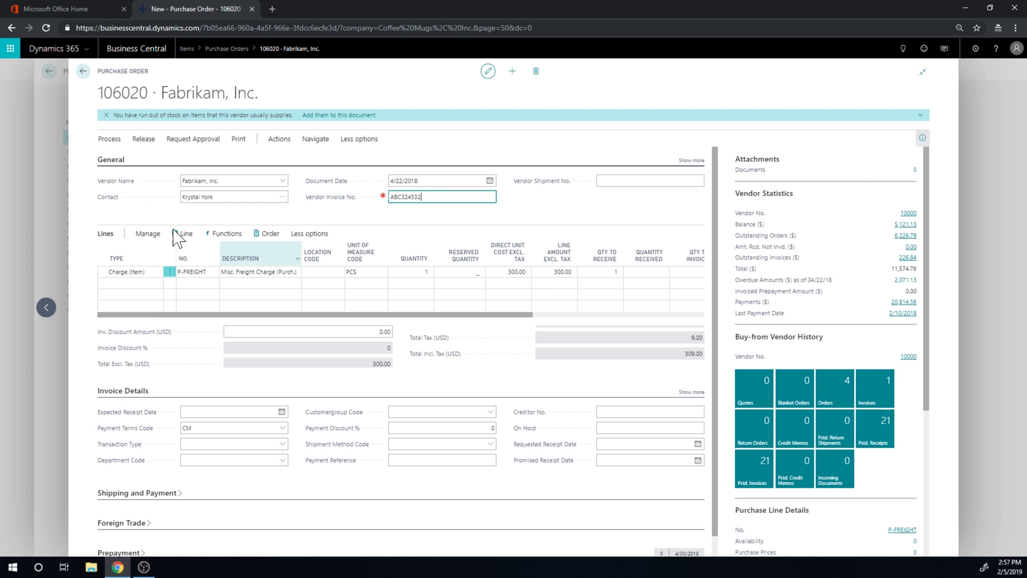
left_click(114, 141)
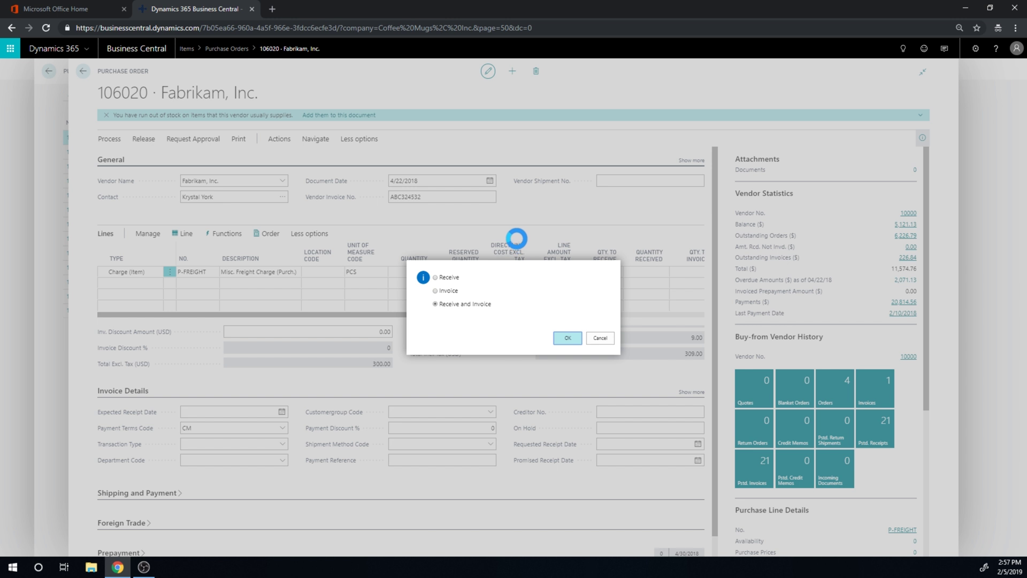
key("Return")
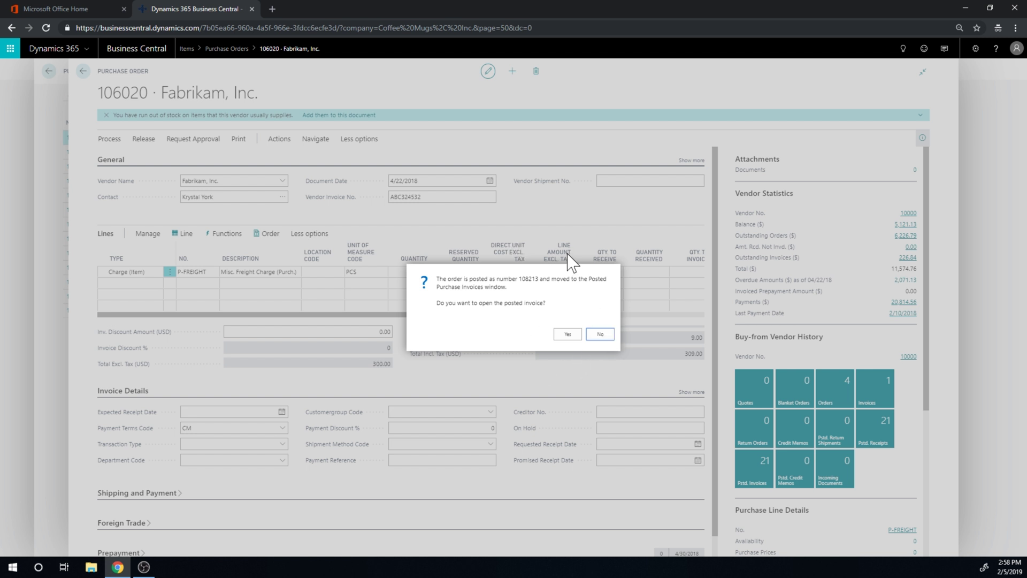
Decline opening posted invoice 108213 and return to the CRONUS USA home page
key("Return")
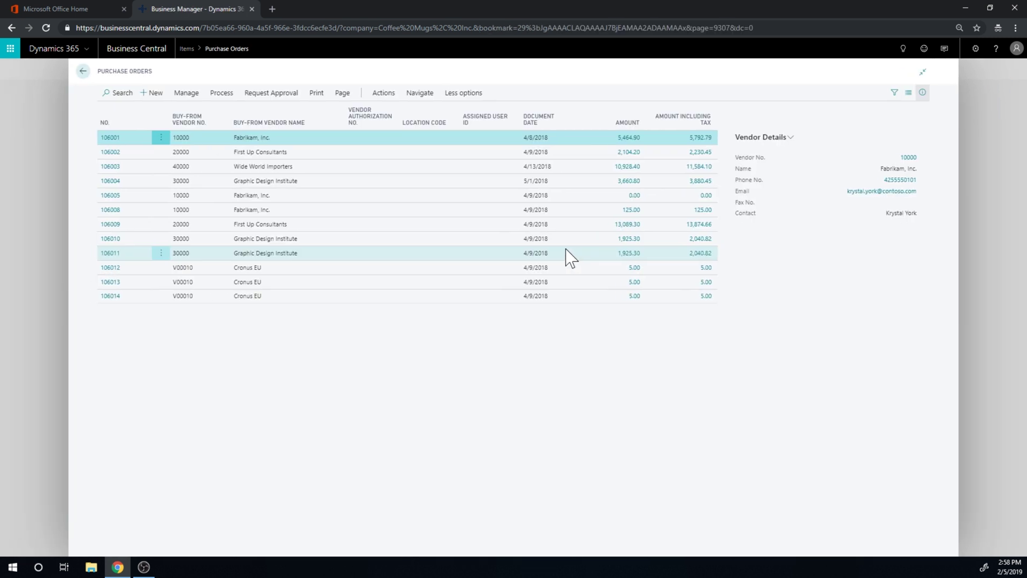
left_click(84, 73)
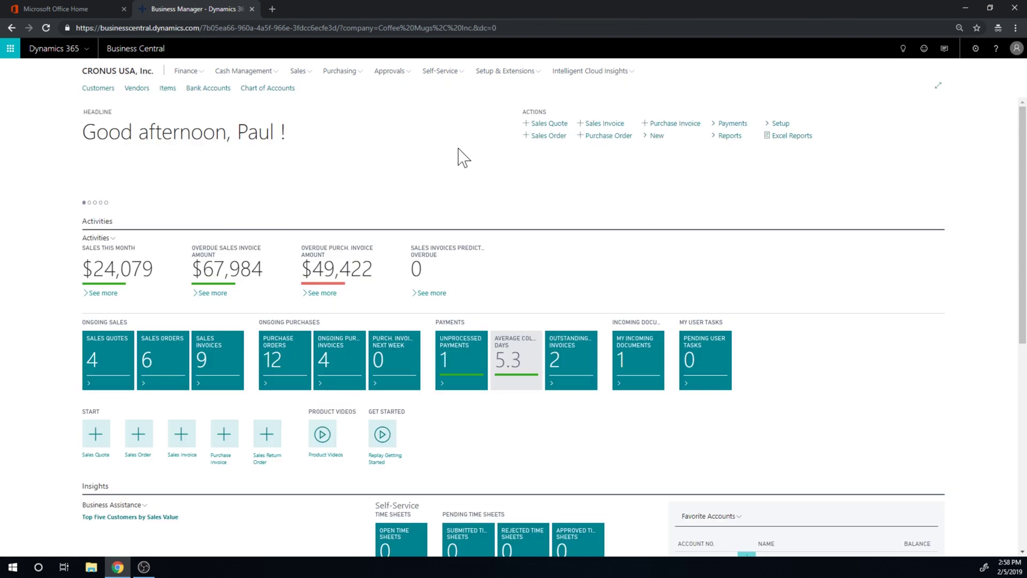
Open the iNECTA Coffee Mug from the Items list and view its item ledger entries
left_click(903, 49)
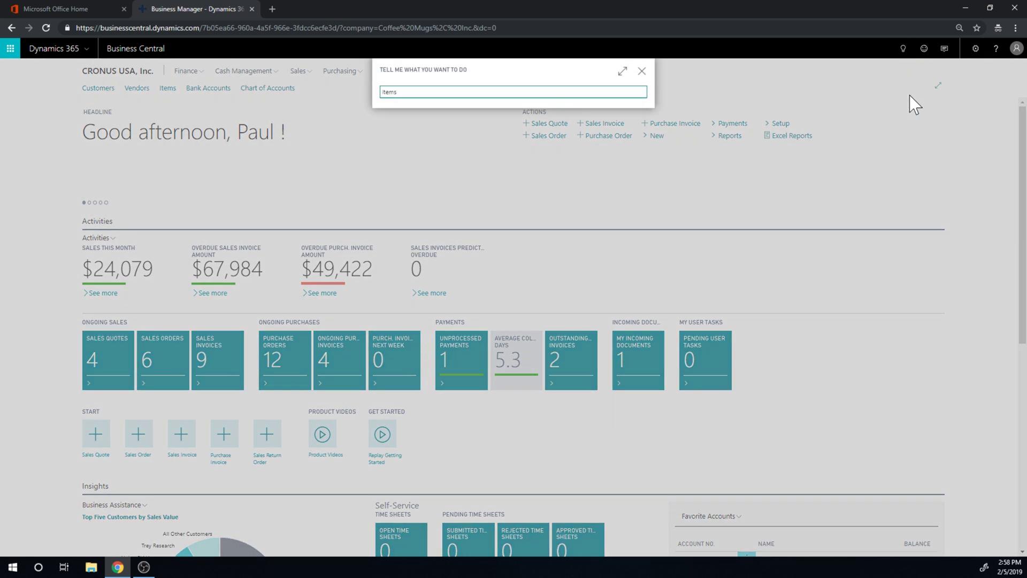
left_click(405, 129)
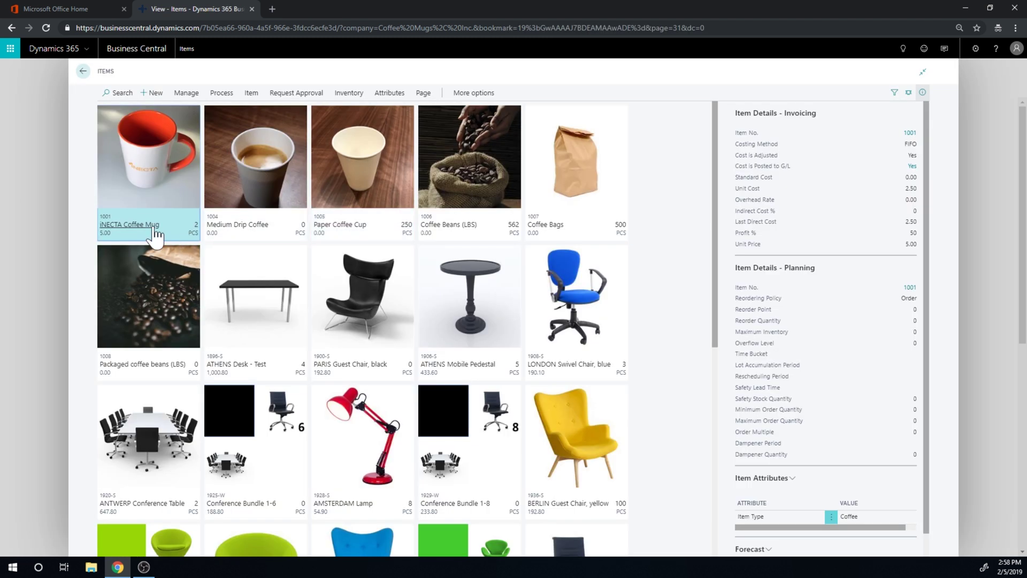
left_click(128, 226)
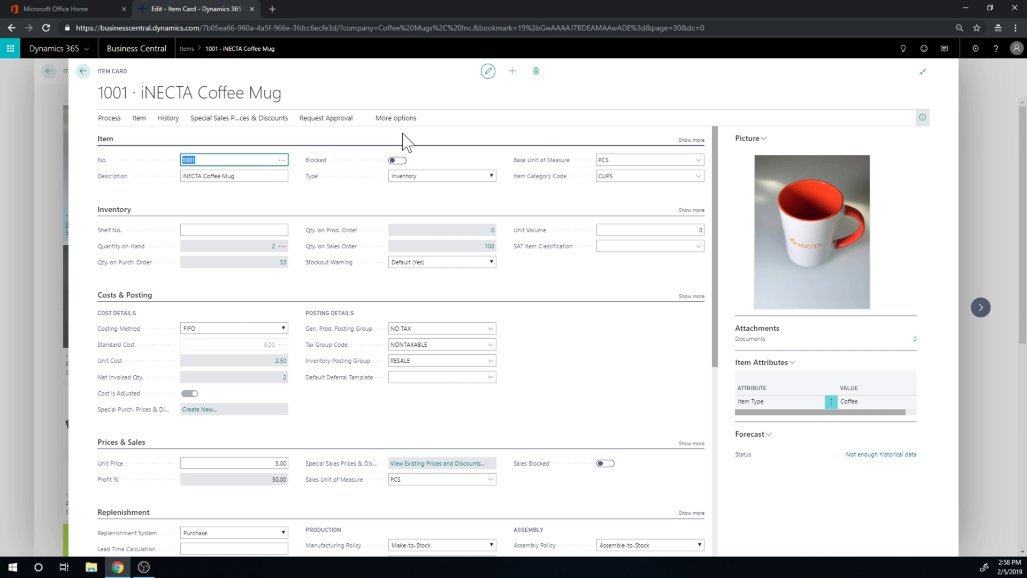
left_click(402, 119)
left_click(425, 118)
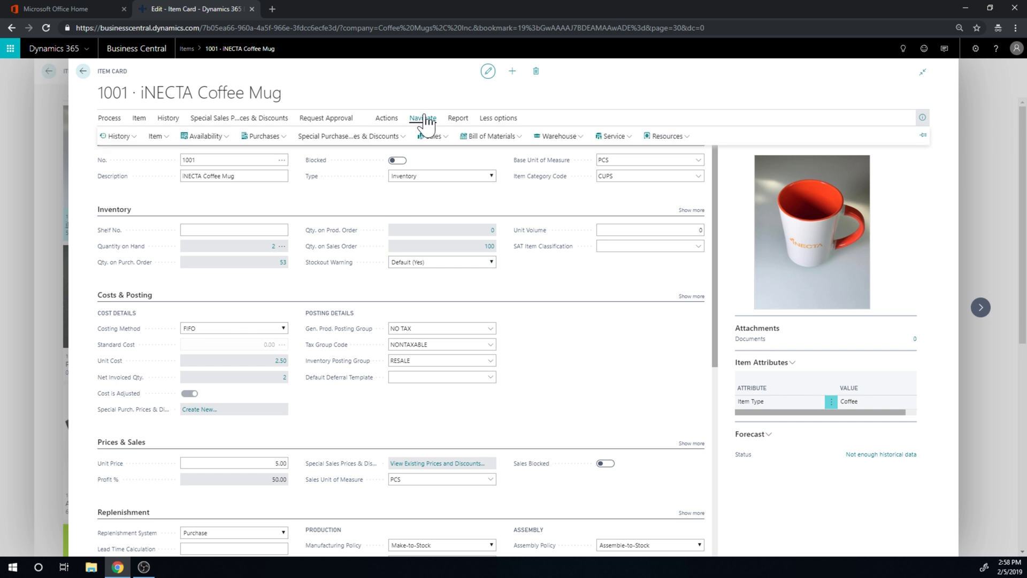
left_click(118, 138)
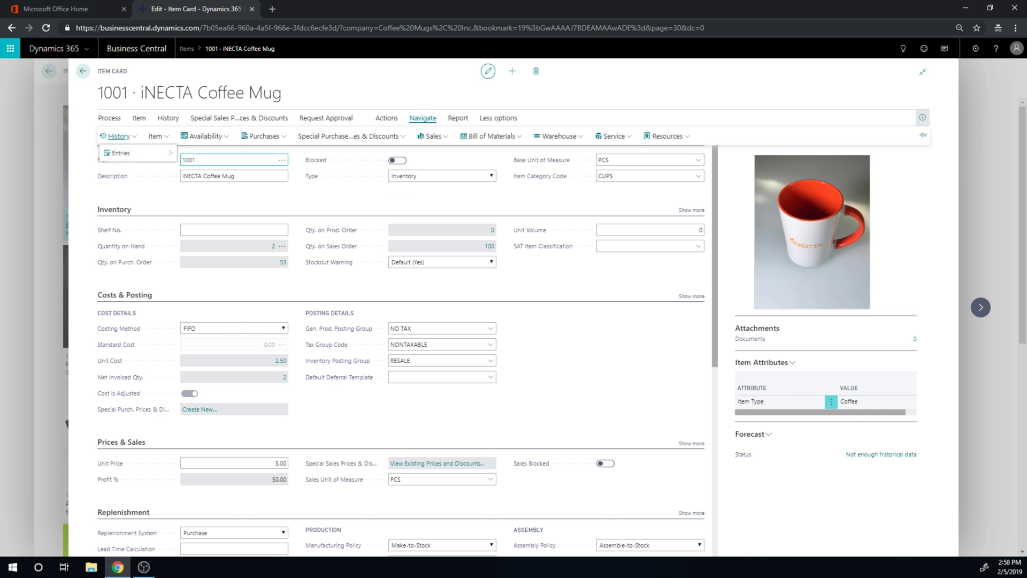
mouse_move(170, 154)
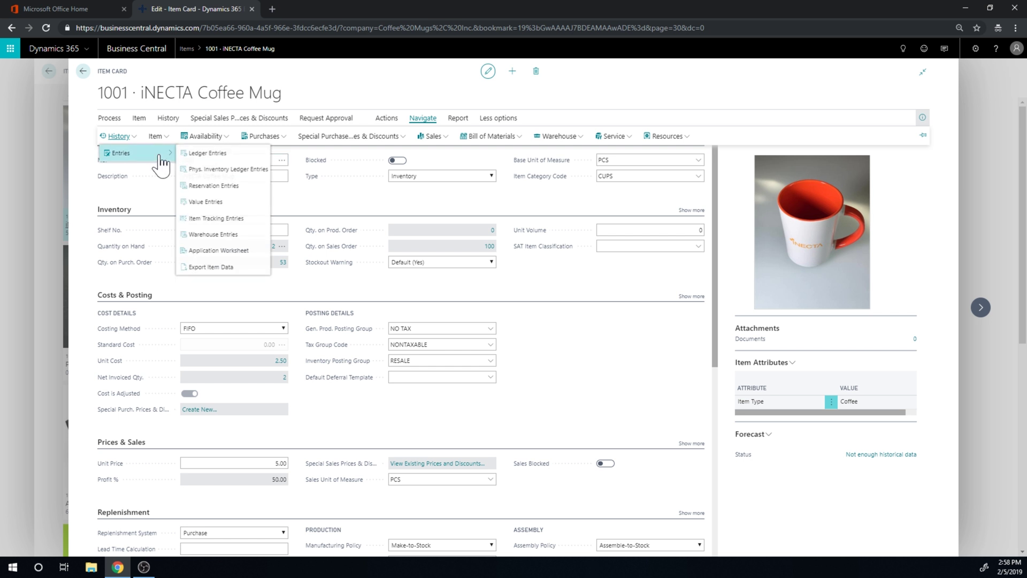
left_click(203, 154)
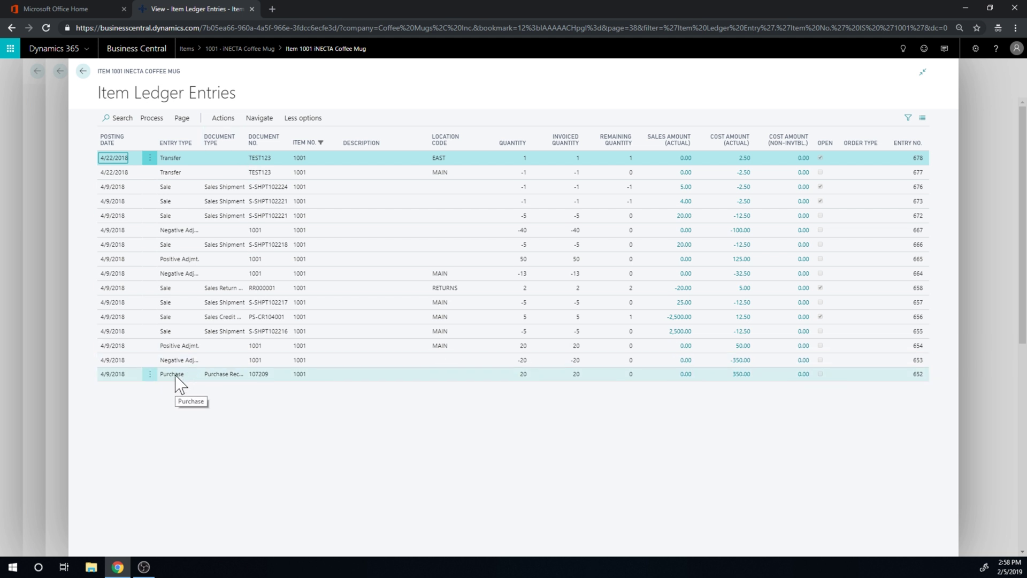
left_click(741, 375)
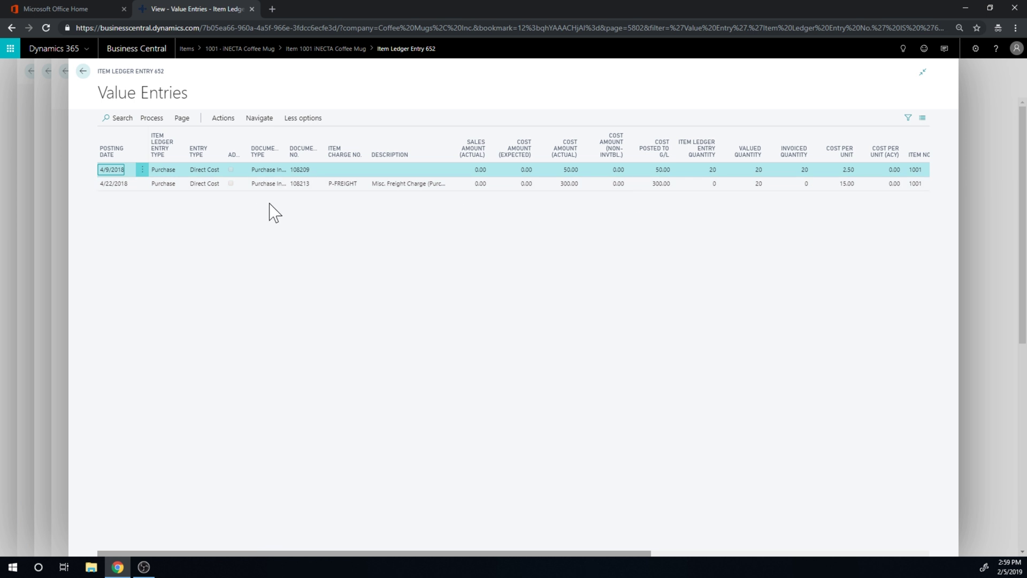
Go back to the mug's Item Ledger Entries, where purchase entry 652 shows 350.00 actual cost
left_click(83, 71)
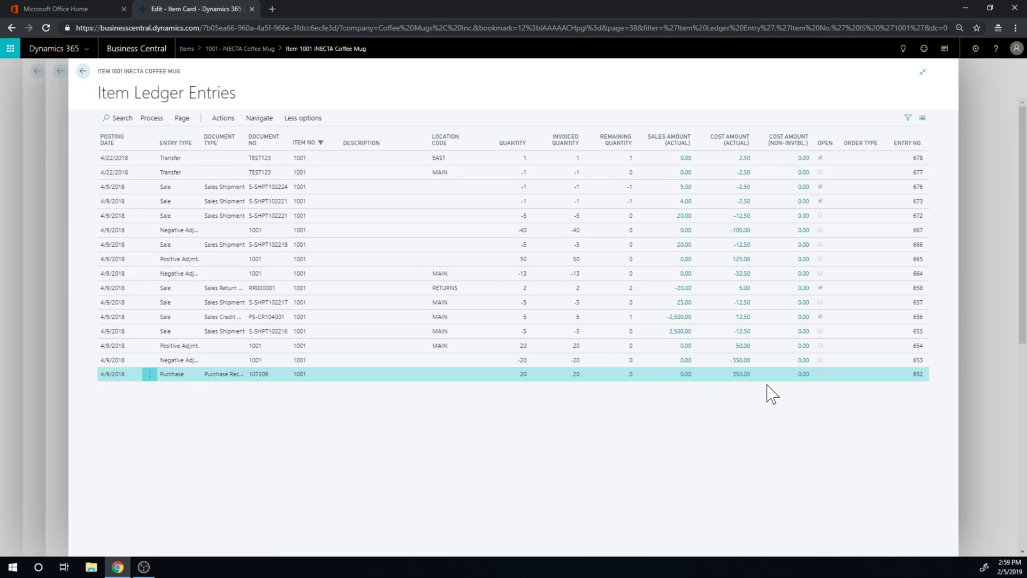